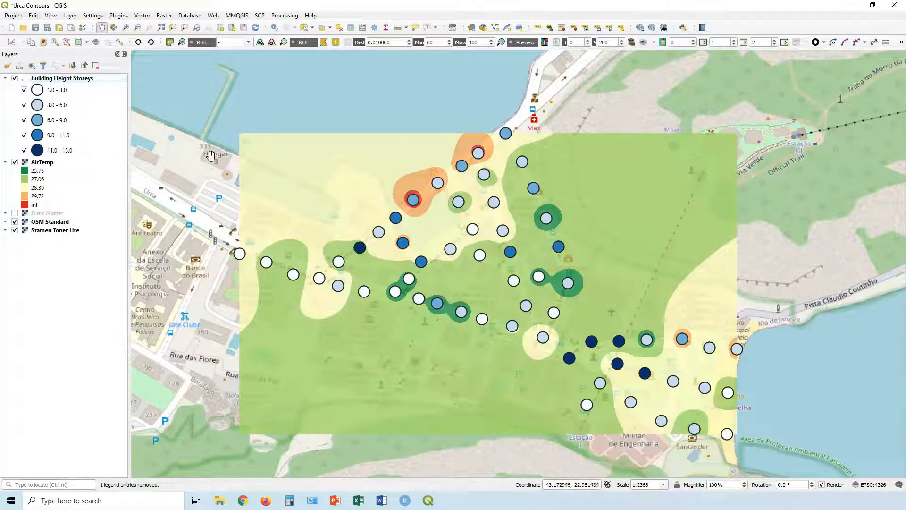
- Find the GDAL Contour tool among the processing algorithms and choose the AirTemp raster as its input layer
{"action": "left_click", "coordinate": [285, 17]}
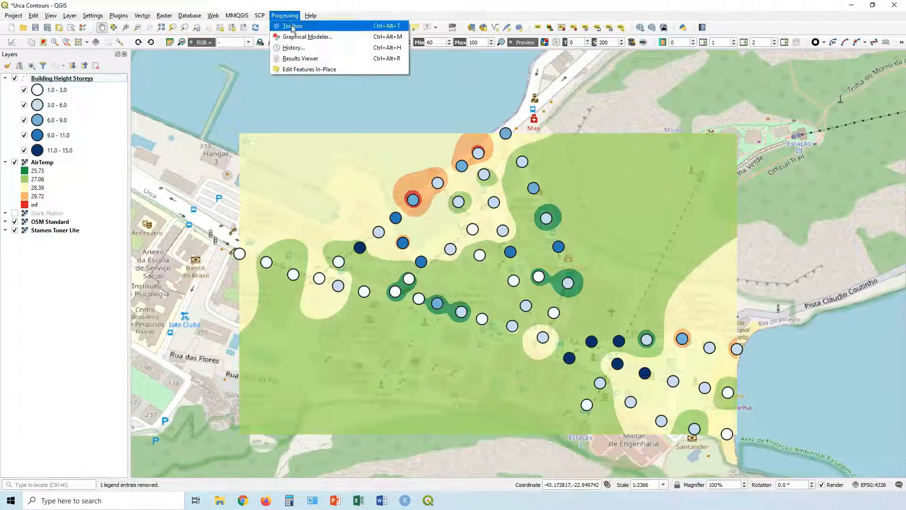
{"action": "left_click", "coordinate": [299, 28]}
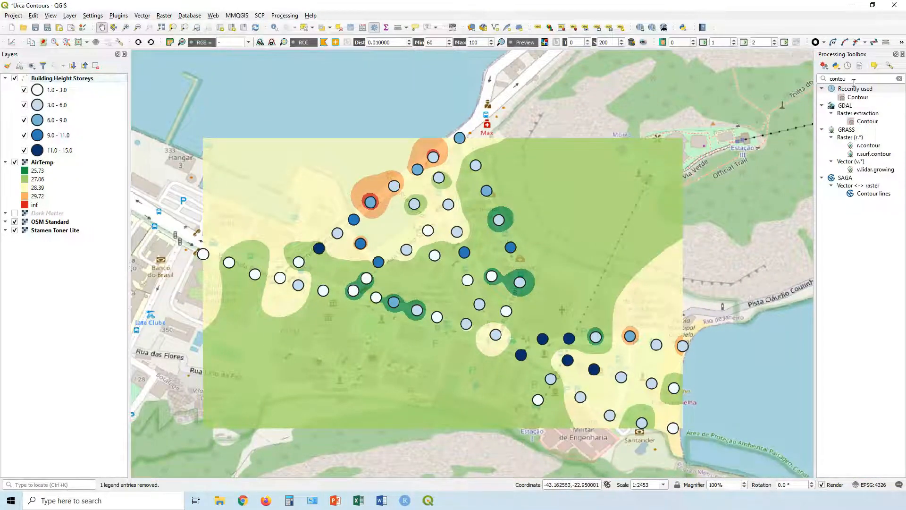
{"action": "type", "text": "contour"}
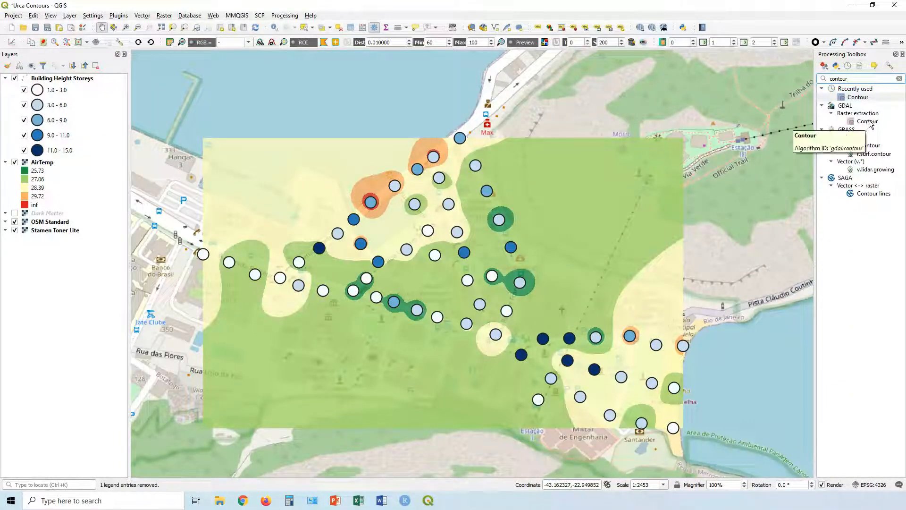
{"action": "double_click", "coordinate": [864, 98]}
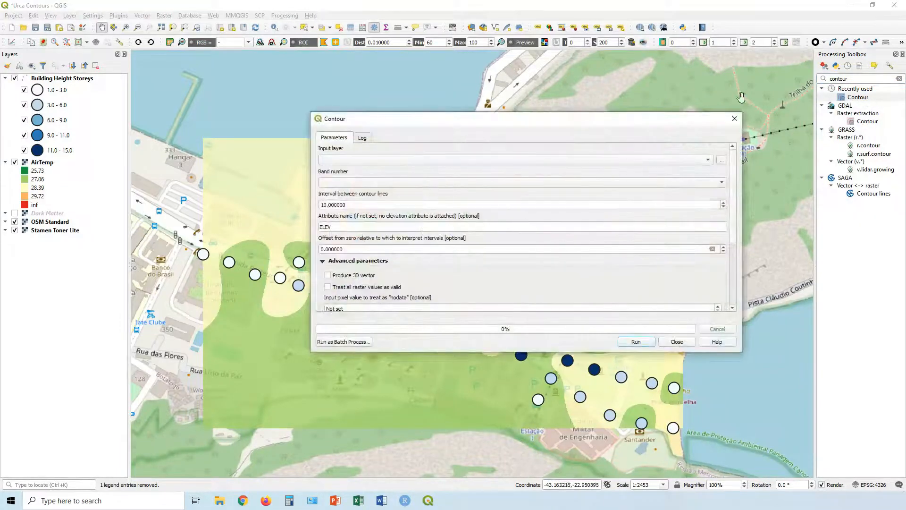
{"action": "left_click", "coordinate": [383, 160]}
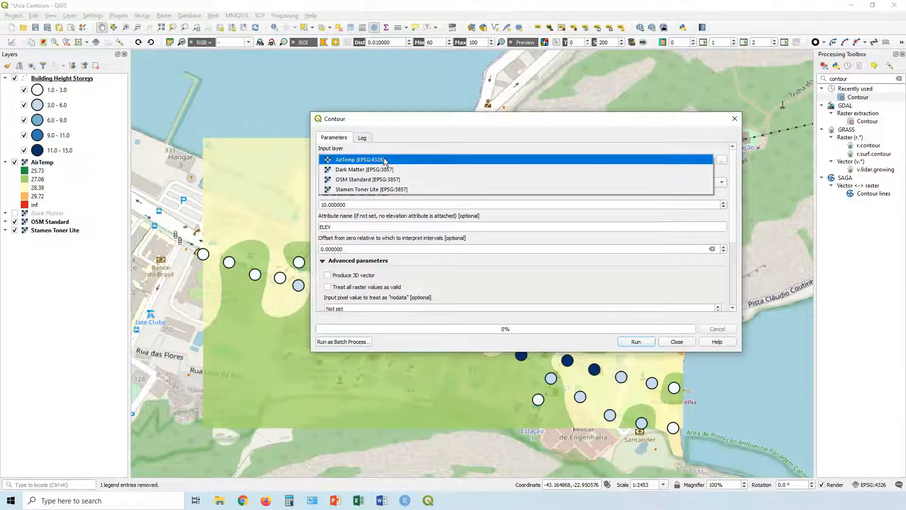
{"action": "left_click", "coordinate": [343, 160]}
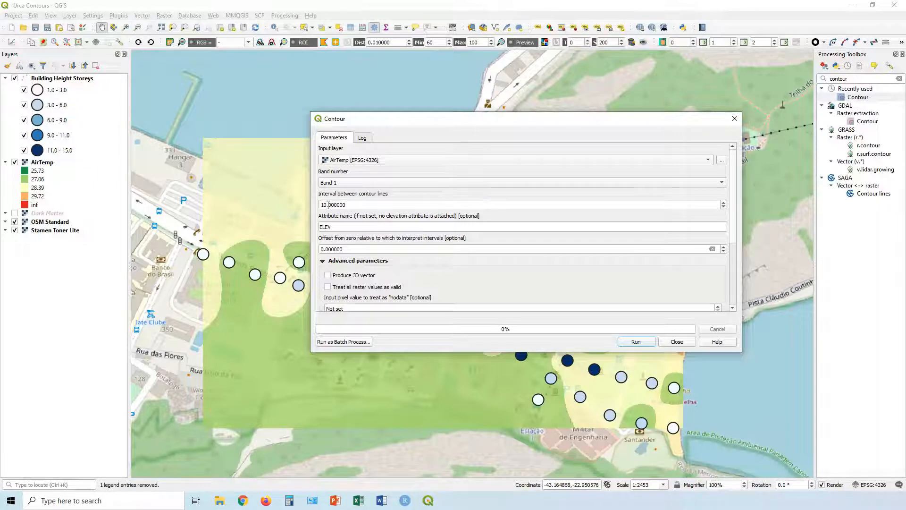
- Generate contours with an interval of 1 and the attribute name temp, keeping the output as a temporary file
{"action": "left_click", "coordinate": [327, 205]}
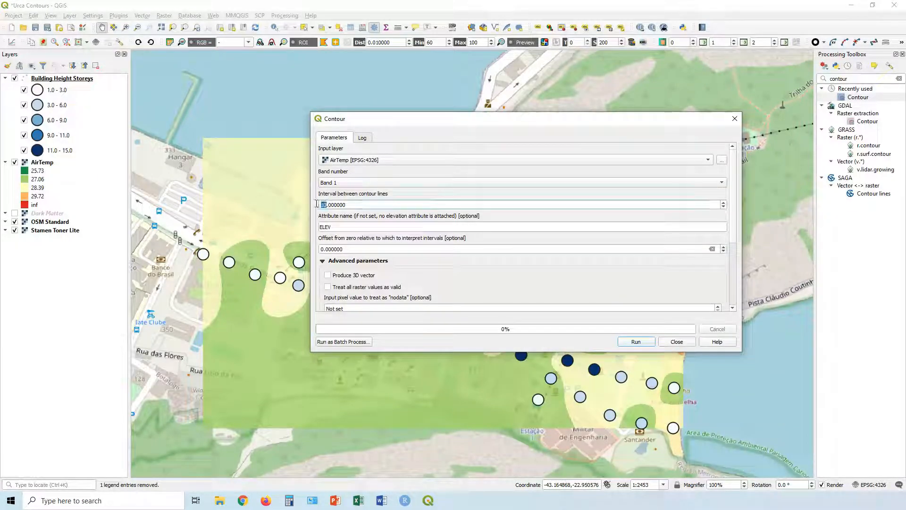
{"action": "key", "text": "BackSpace"}
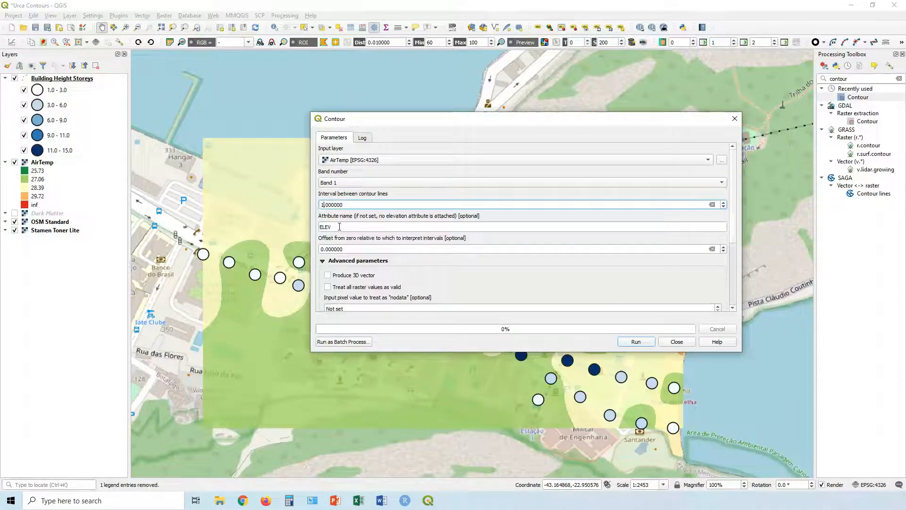
{"action": "key", "text": "Tab"}
{"action": "type", "text": "temp"}
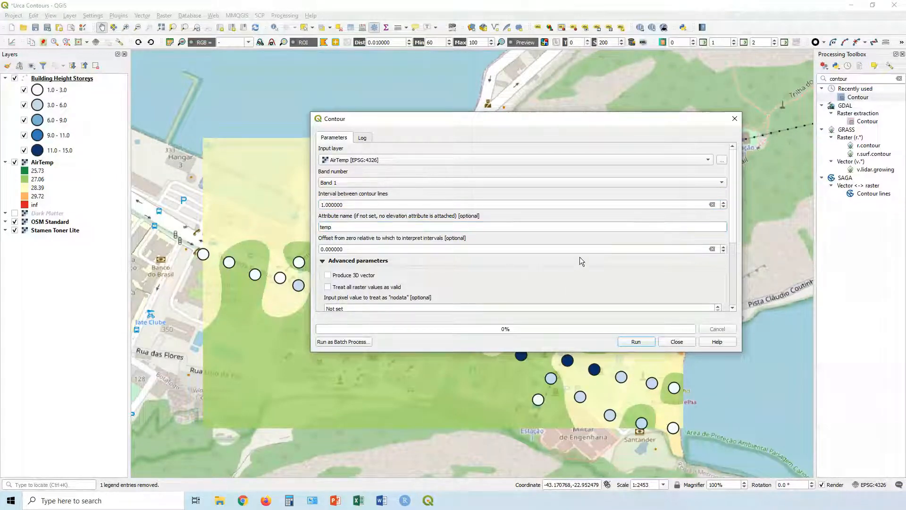
{"action": "scroll", "coordinate": [620, 271], "scroll_direction": "down", "scroll_amount": 2}
{"action": "scroll", "coordinate": [703, 227], "scroll_direction": "down", "scroll_amount": 2}
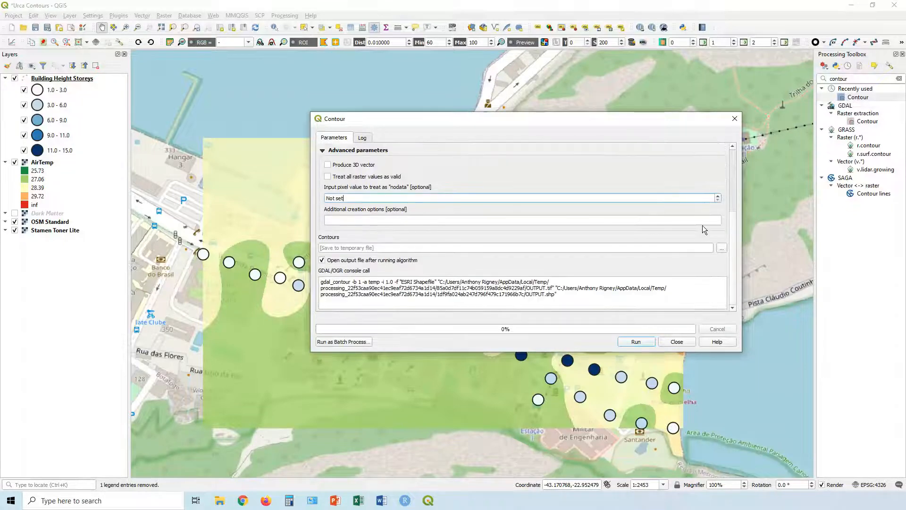
{"action": "scroll", "coordinate": [712, 222], "scroll_direction": "up", "scroll_amount": 4}
{"action": "left_click", "coordinate": [642, 343]}
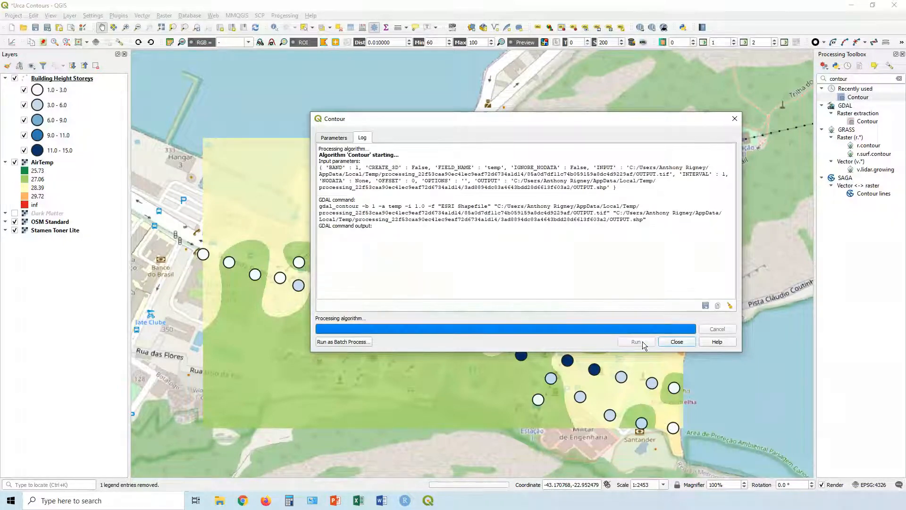
{"action": "left_click", "coordinate": [676, 341]}
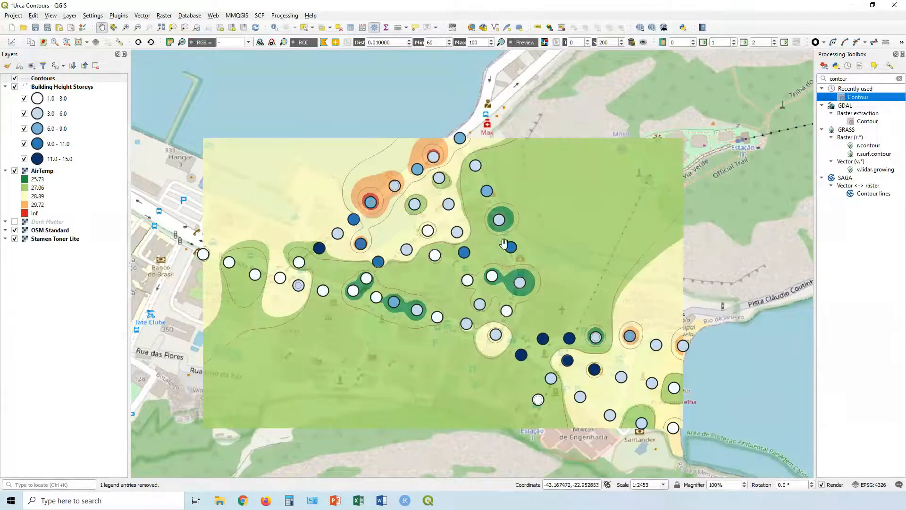
- Hide the AirTemp layer and change the Contours layer's line color to black
{"action": "left_click", "coordinate": [14, 172]}
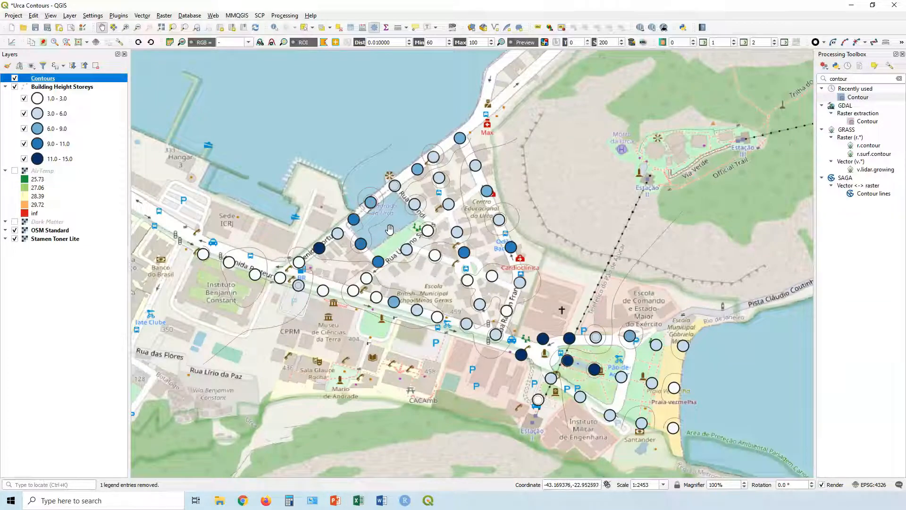
{"action": "double_click", "coordinate": [26, 79]}
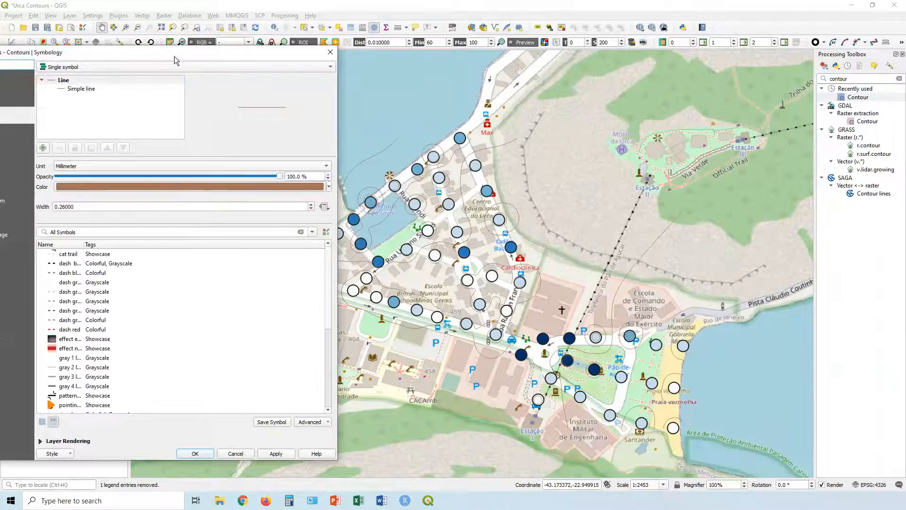
{"action": "left_click_drag", "start_coordinate": [178, 60], "coordinate": [307, 37]}
{"action": "left_click", "coordinate": [462, 167]}
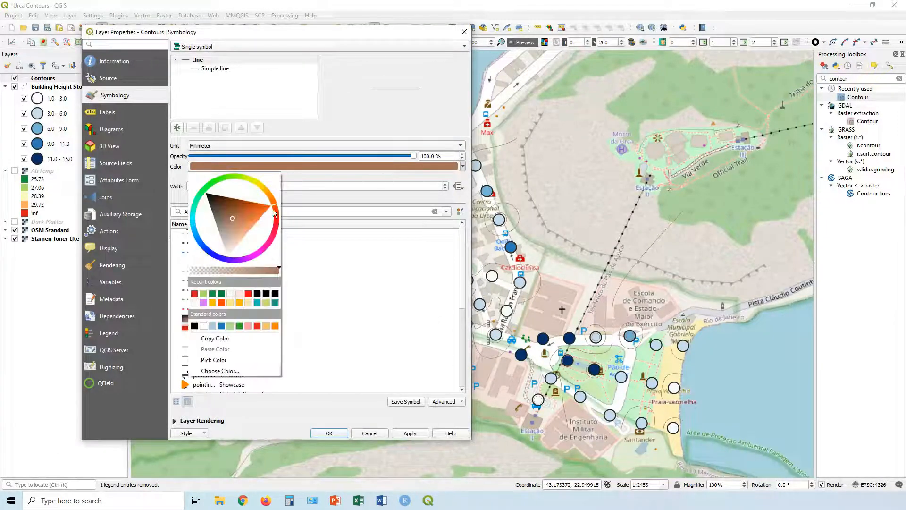
{"action": "left_click_drag", "start_coordinate": [233, 216], "coordinate": [198, 183]}
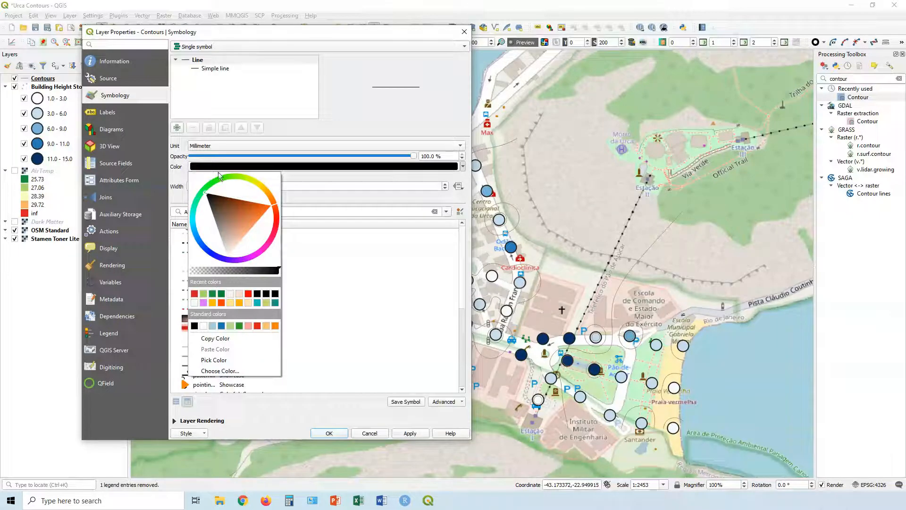
{"action": "left_click", "coordinate": [445, 123]}
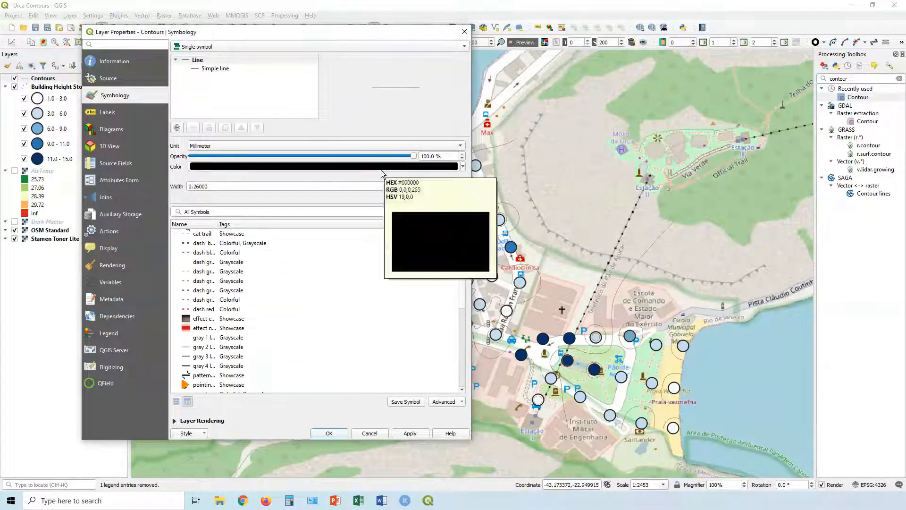
- Thicken the contour lines, trying a width of 2.46 mm before applying 1.86 mm
{"action": "scroll", "coordinate": [444, 188], "scroll_direction": "up", "scroll_amount": 9}
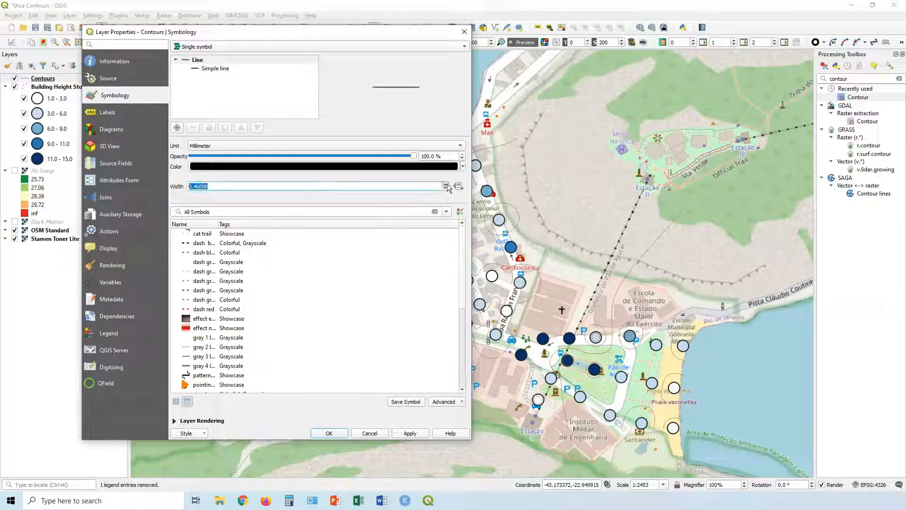
{"action": "scroll", "coordinate": [445, 186], "scroll_direction": "up", "scroll_amount": 2}
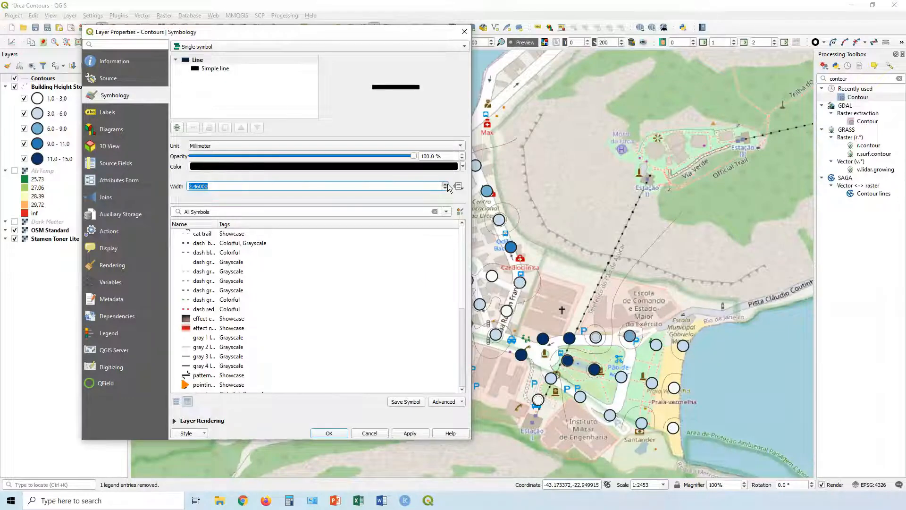
{"action": "left_click", "coordinate": [409, 434]}
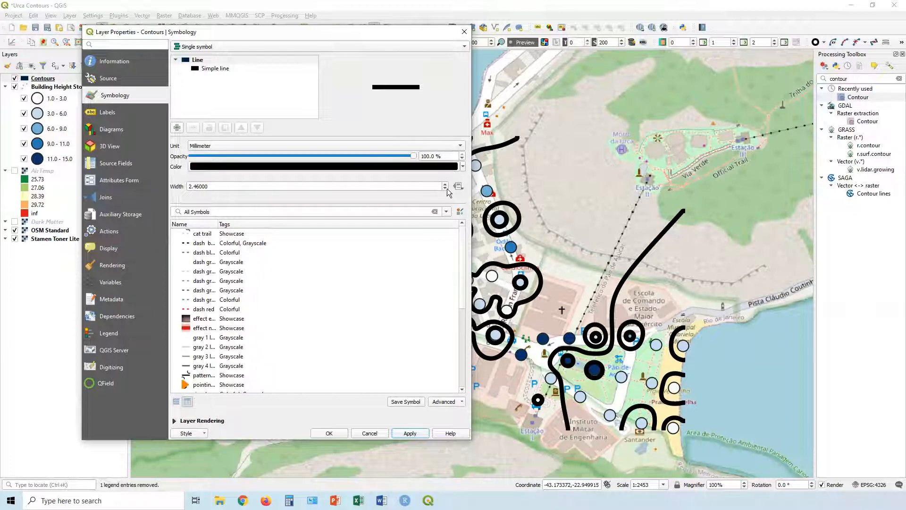
{"action": "scroll", "coordinate": [446, 188], "scroll_direction": "down", "scroll_amount": 4}
{"action": "scroll", "coordinate": [446, 189], "scroll_direction": "down", "scroll_amount": 2}
{"action": "left_click", "coordinate": [409, 434]}
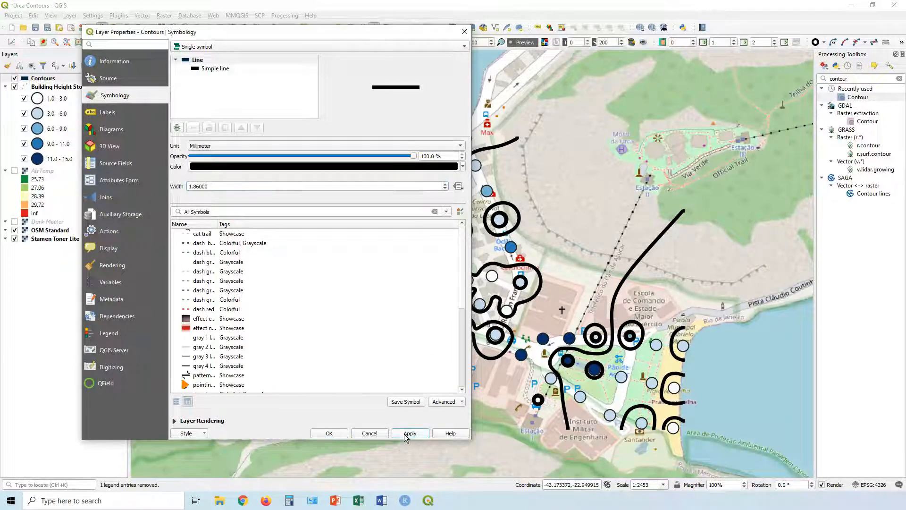
- Rename the Contours layer as Isotherms in its source settings
{"action": "left_click_drag", "start_coordinate": [364, 29], "coordinate": [519, 36]}
{"action": "left_click", "coordinate": [265, 79]}
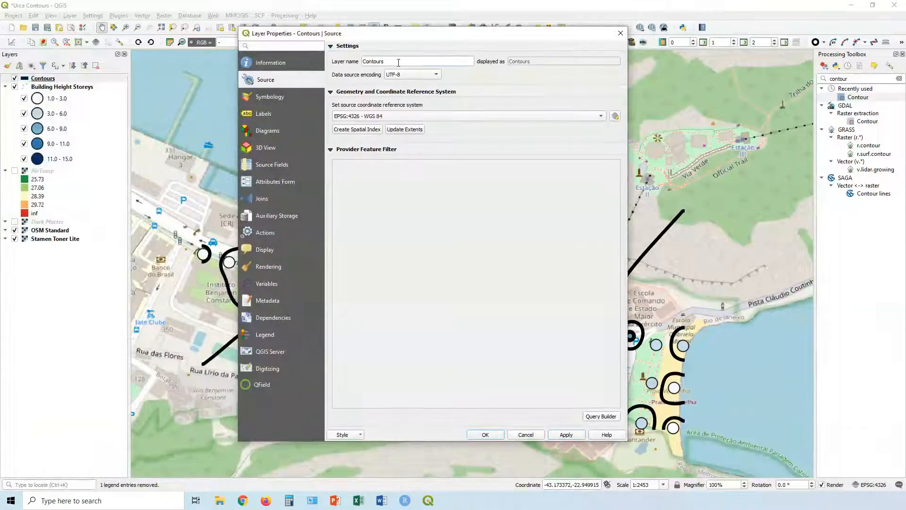
{"action": "type", "text": "Isotherm"}
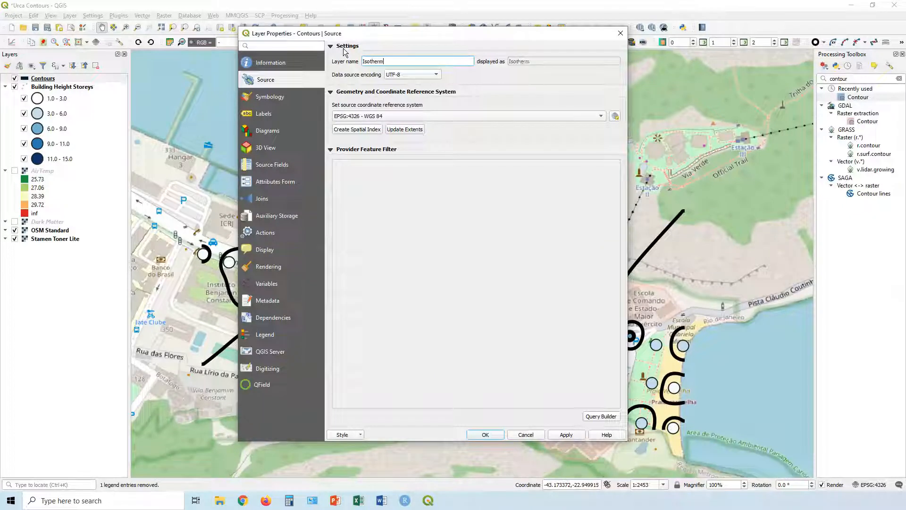
{"action": "left_click", "coordinate": [568, 435]}
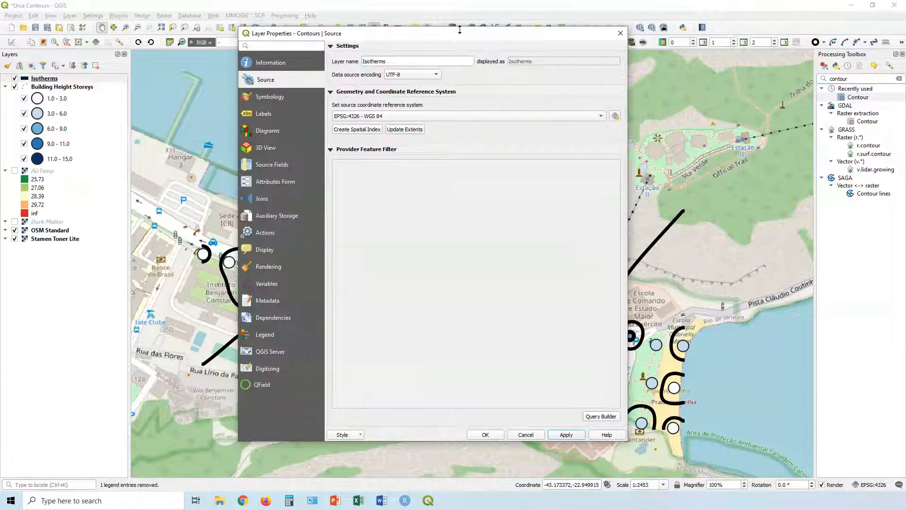
{"action": "left_click", "coordinate": [487, 435]}
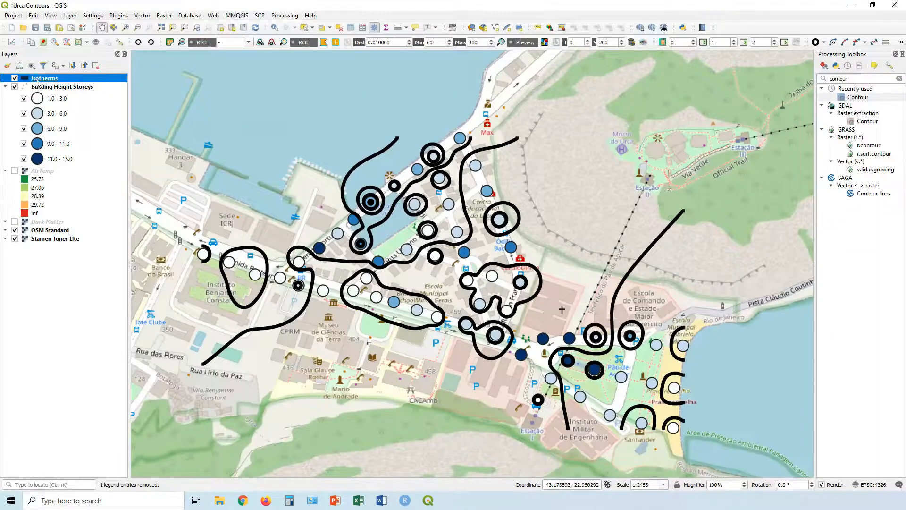
- Turn on single labels for the Isotherms layer, using the temp field as the label value
{"action": "right_click", "coordinate": [38, 83]}
{"action": "left_click", "coordinate": [79, 250]}
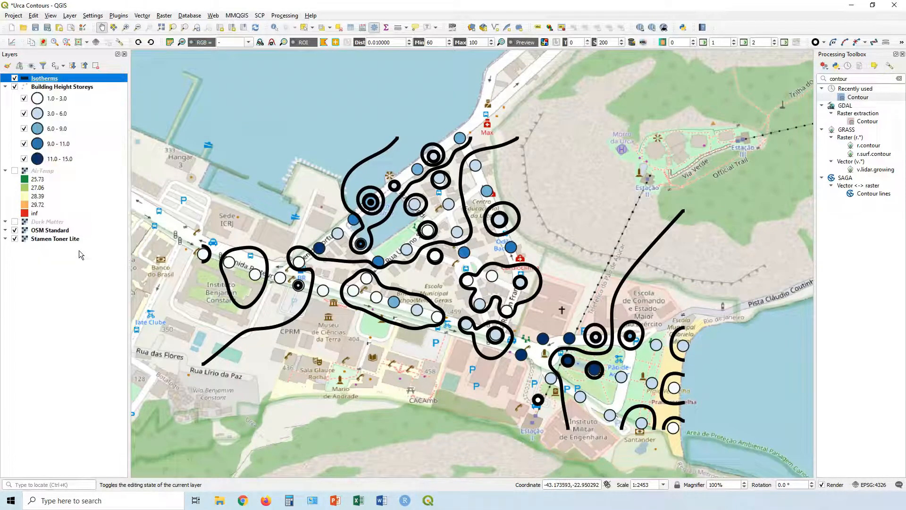
{"action": "left_click", "coordinate": [266, 114]}
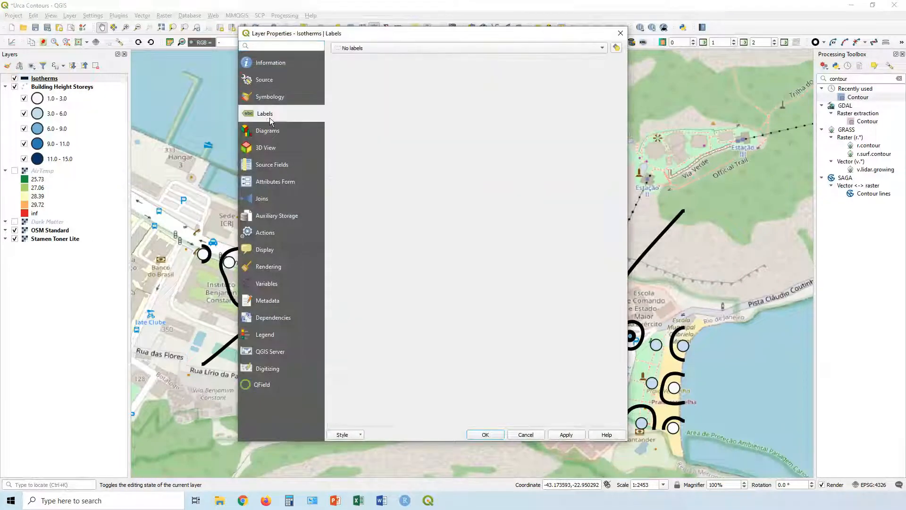
{"action": "left_click", "coordinate": [372, 50]}
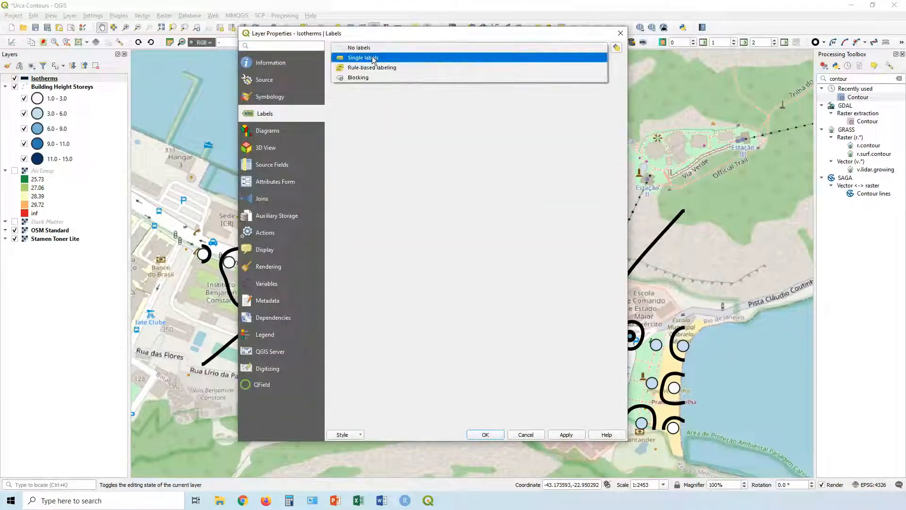
{"action": "left_click", "coordinate": [374, 60]}
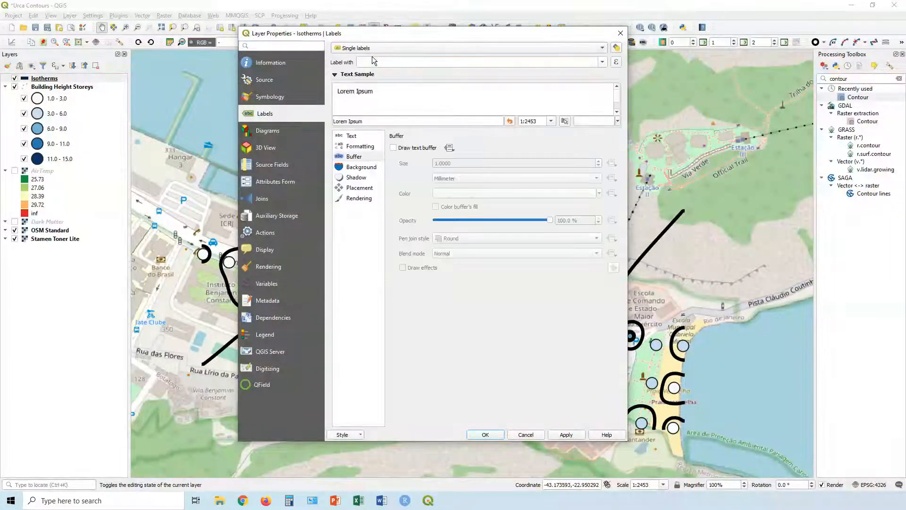
{"action": "left_click", "coordinate": [603, 62]}
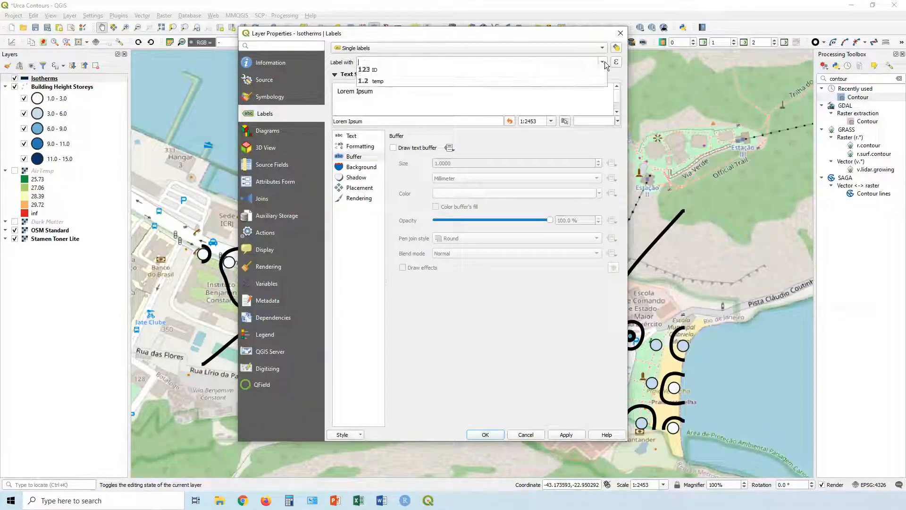
{"action": "left_click", "coordinate": [385, 86]}
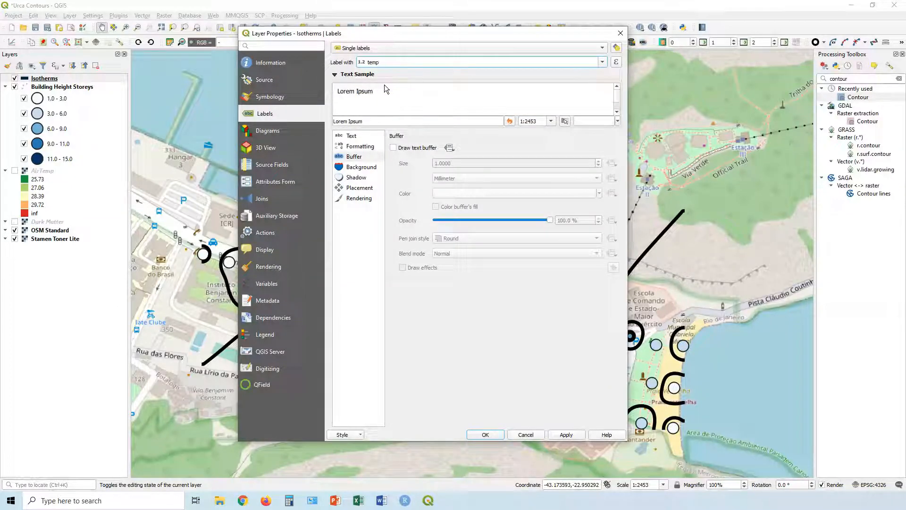
- Draw a text buffer around the isotherm labels, trying a yellow buffer color before returning it to white
{"action": "left_click", "coordinate": [394, 149]}
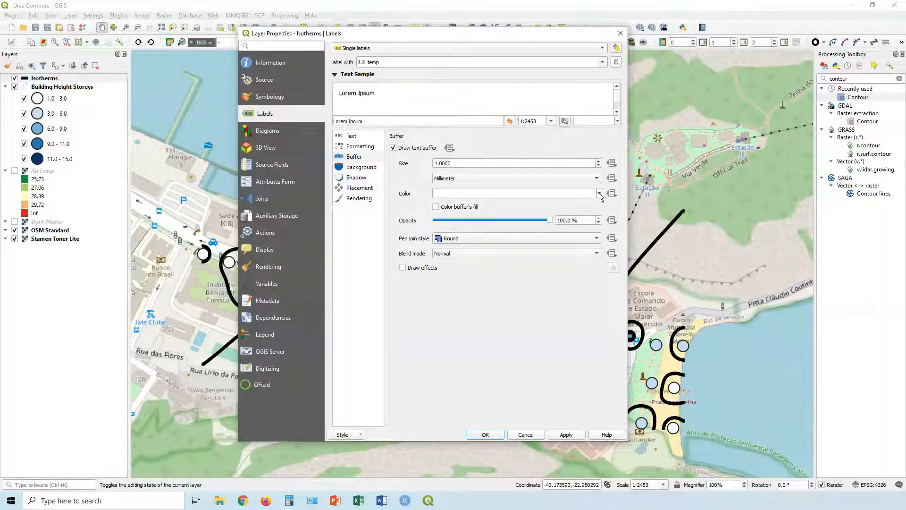
{"action": "left_click", "coordinate": [600, 194]}
{"action": "left_click", "coordinate": [506, 225]}
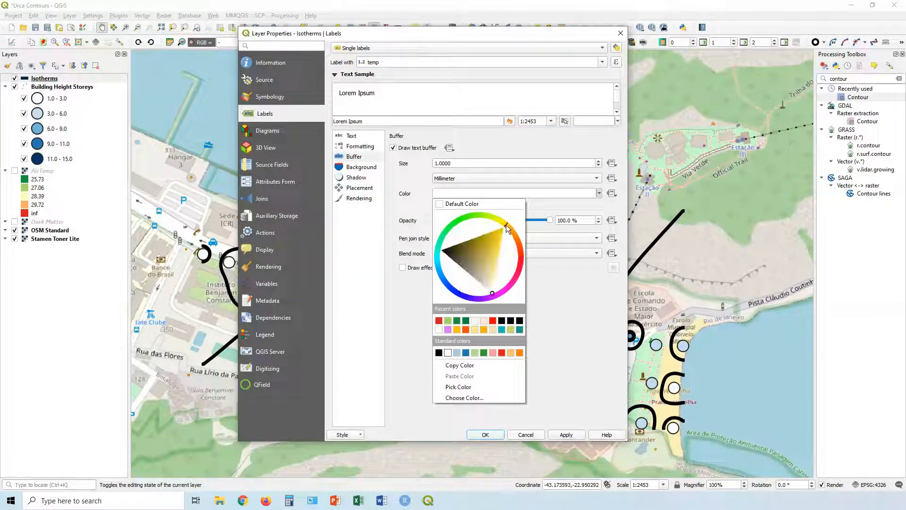
{"action": "left_click", "coordinate": [499, 236]}
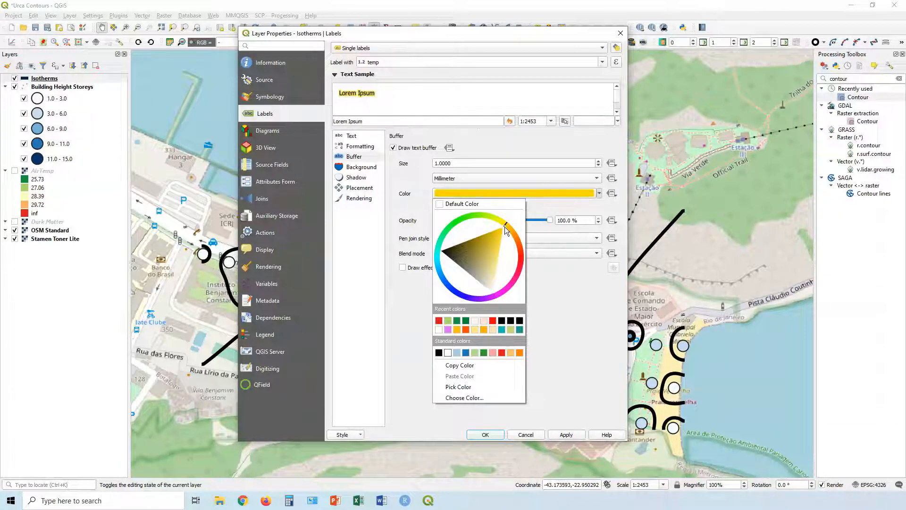
{"action": "left_click_drag", "start_coordinate": [507, 227], "coordinate": [507, 226]}
{"action": "left_click_drag", "start_coordinate": [483, 260], "coordinate": [500, 310]}
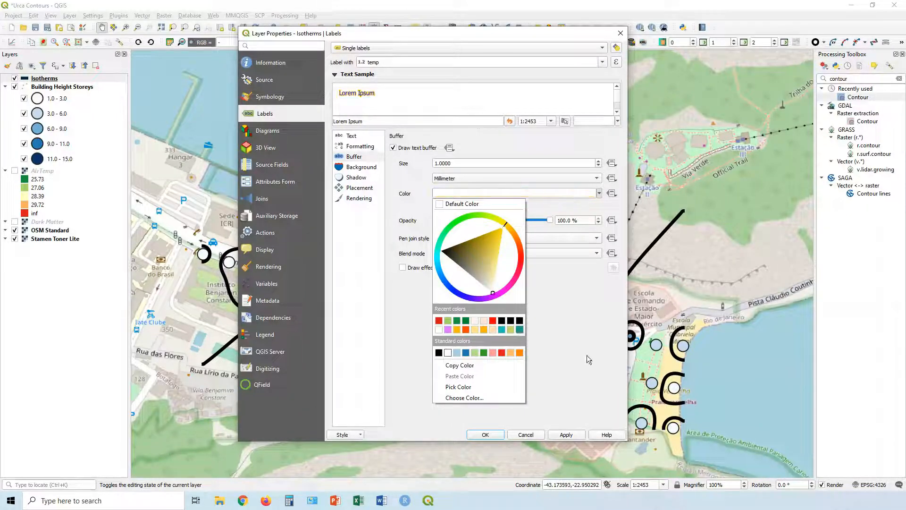
- Apply the white label buffer and place the isotherm labels on the line instead of above it
{"action": "left_click", "coordinate": [569, 319]}
{"action": "left_click", "coordinate": [566, 434]}
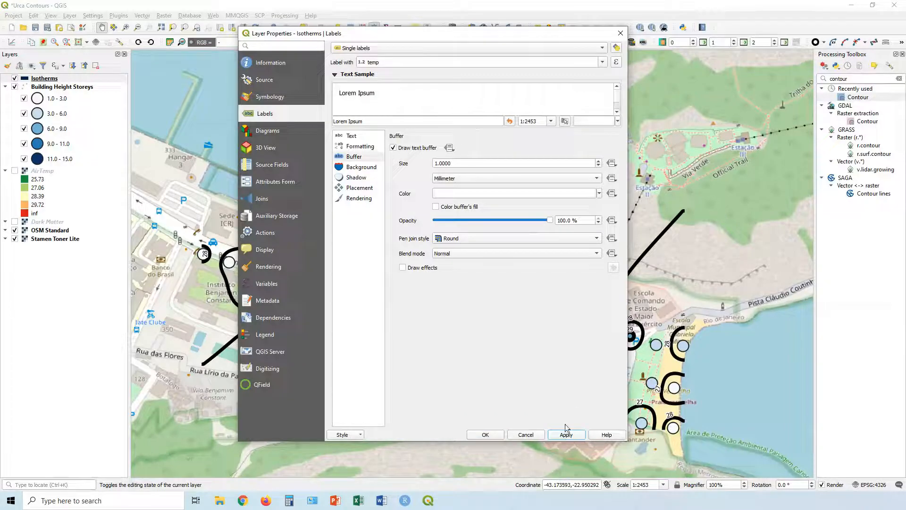
{"action": "left_click", "coordinate": [361, 188]}
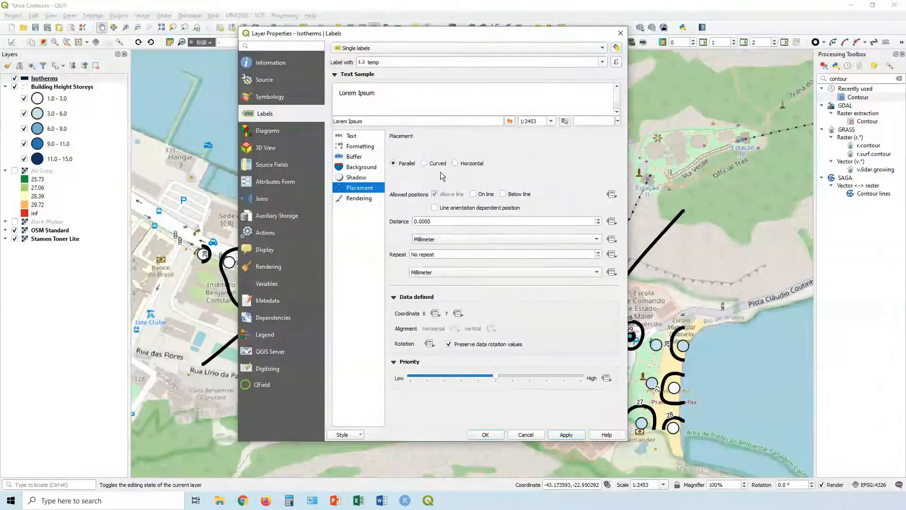
{"action": "left_click", "coordinate": [473, 194]}
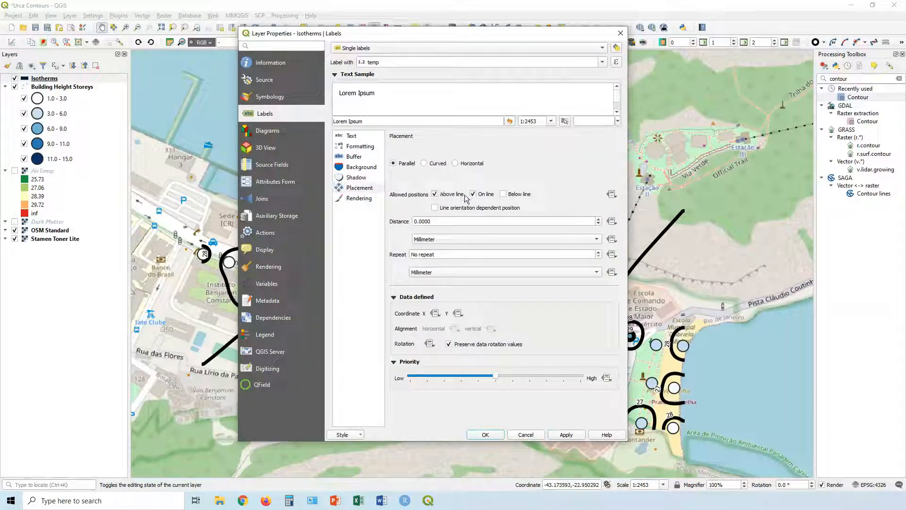
{"action": "left_click", "coordinate": [434, 194]}
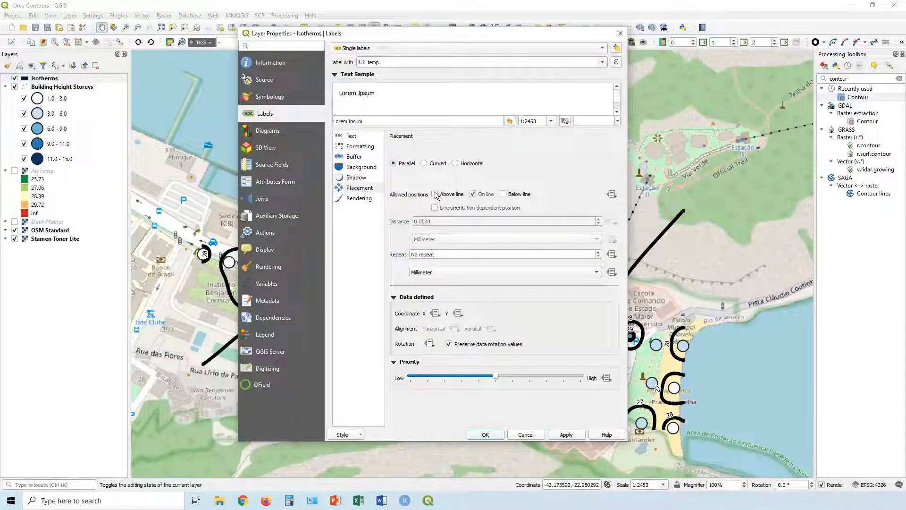
{"action": "left_click", "coordinate": [565, 434]}
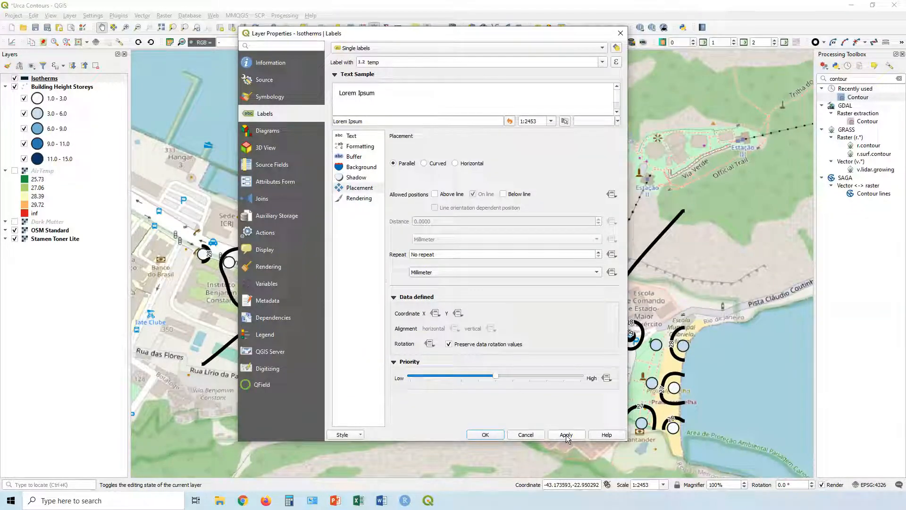
{"action": "left_click", "coordinate": [488, 435]}
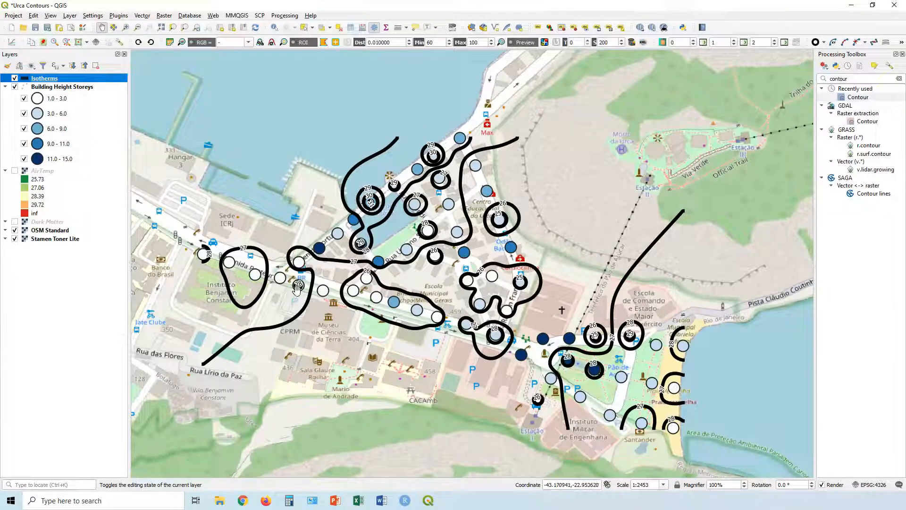
- Change the isotherm labels' buffer color to golden yellow and apply it to the layer
{"action": "double_click", "coordinate": [41, 80]}
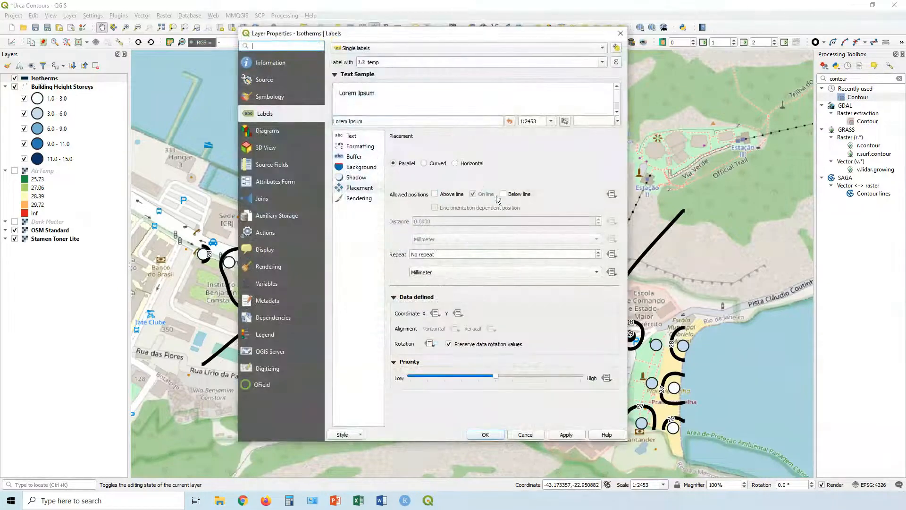
{"action": "left_click", "coordinate": [354, 157]}
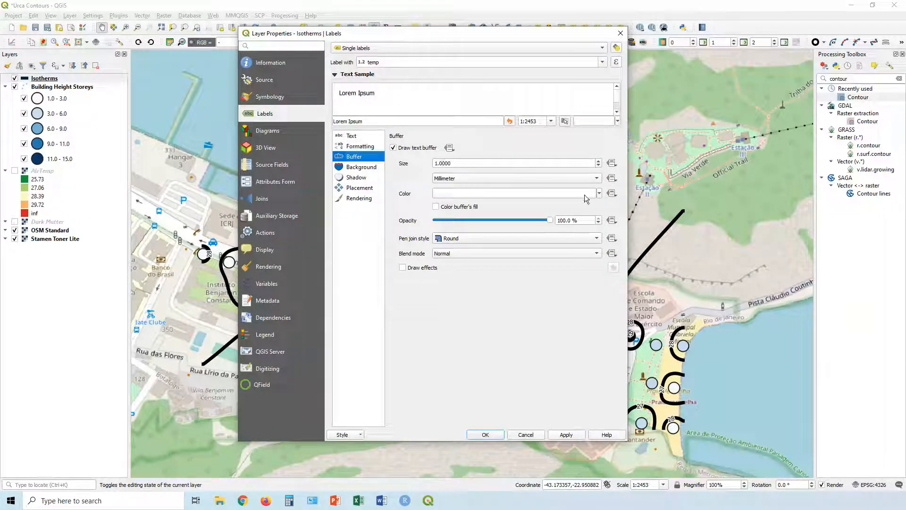
{"action": "left_click", "coordinate": [599, 194]}
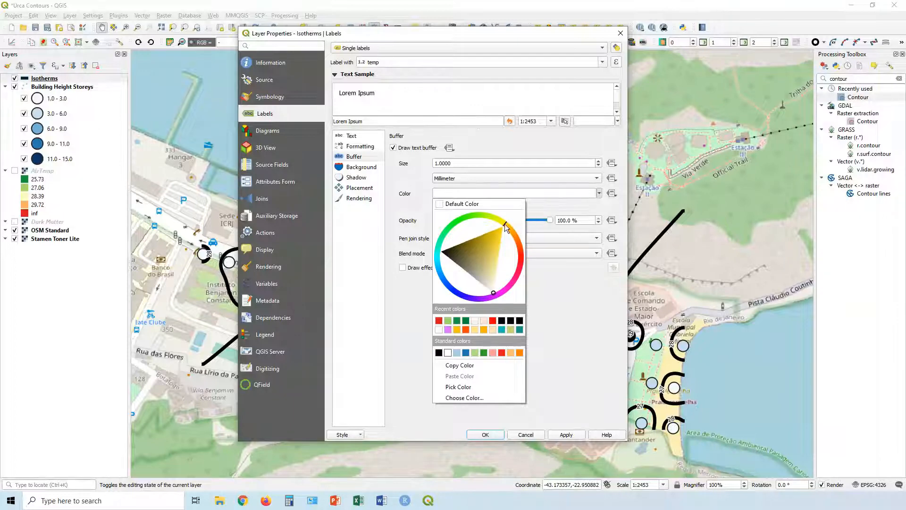
{"action": "left_click", "coordinate": [503, 227]}
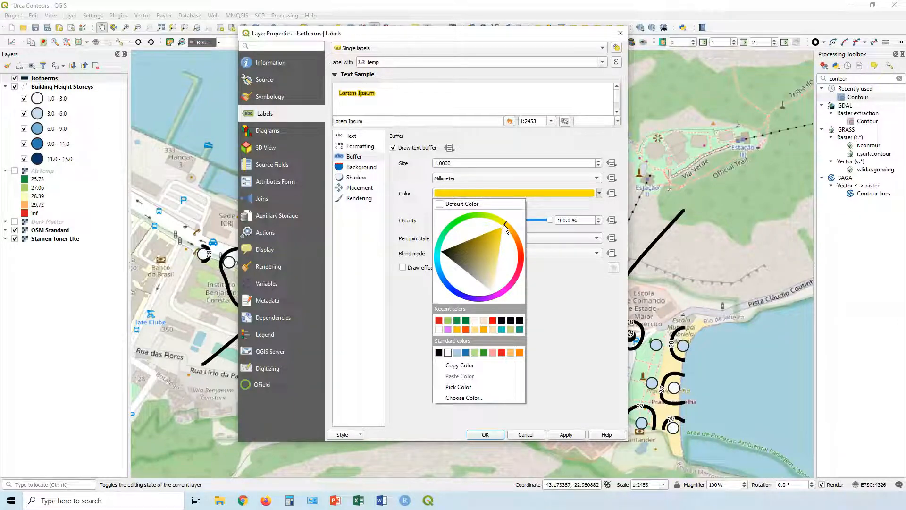
{"action": "left_click", "coordinate": [545, 437]}
{"action": "left_click", "coordinate": [480, 434]}
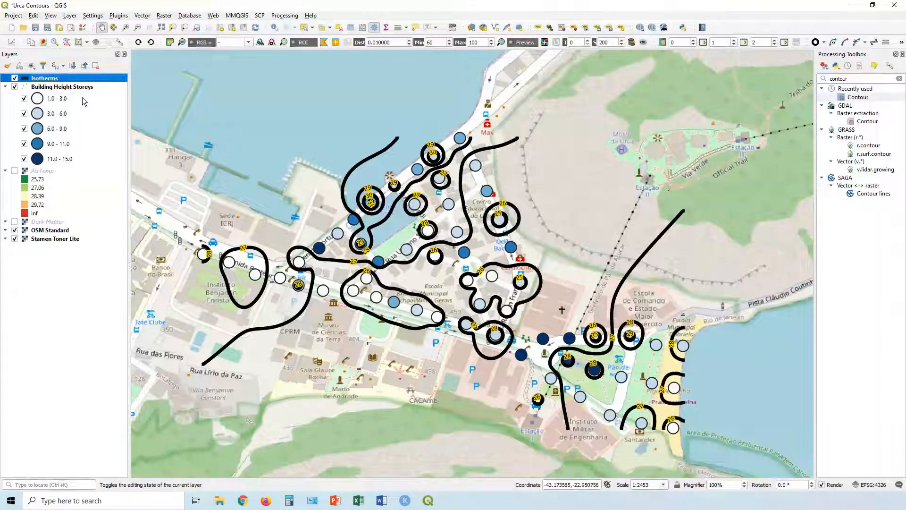
- Open the symbology settings of the Isotherms layer
{"action": "right_click", "coordinate": [41, 80]}
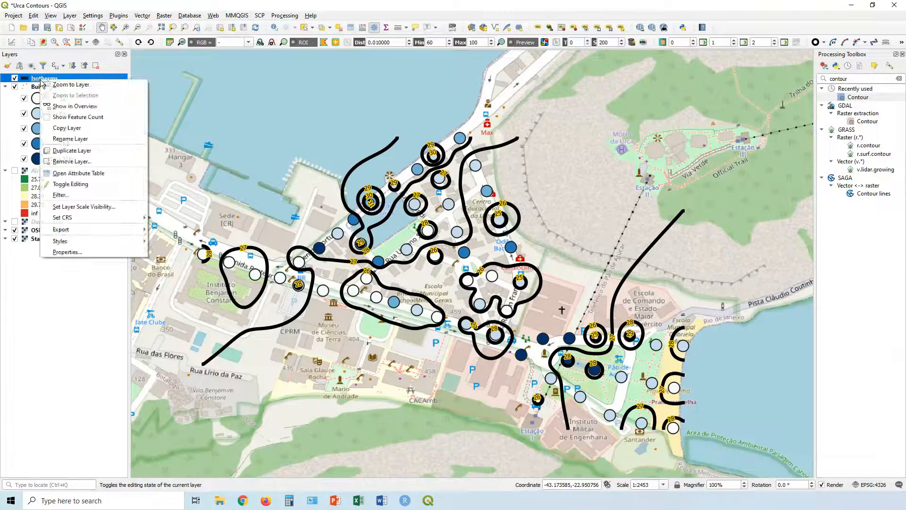
{"action": "left_click", "coordinate": [79, 253]}
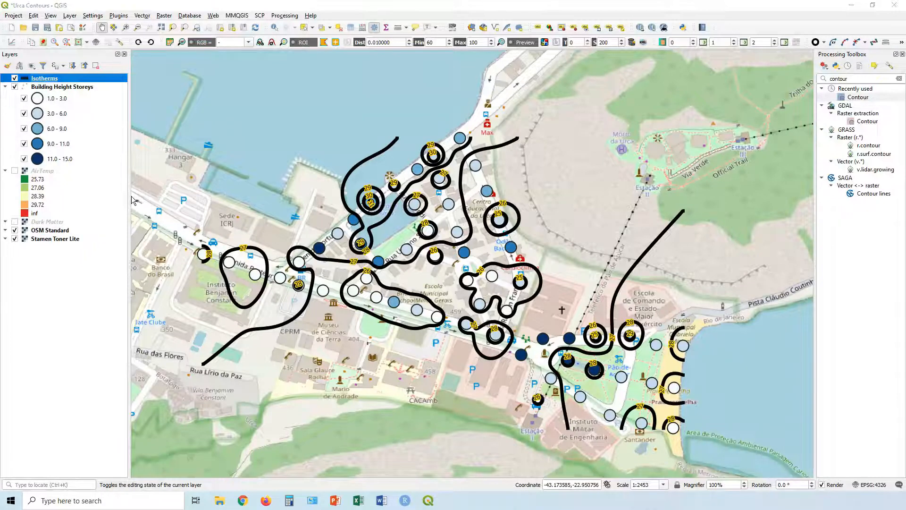
{"action": "left_click", "coordinate": [282, 97]}
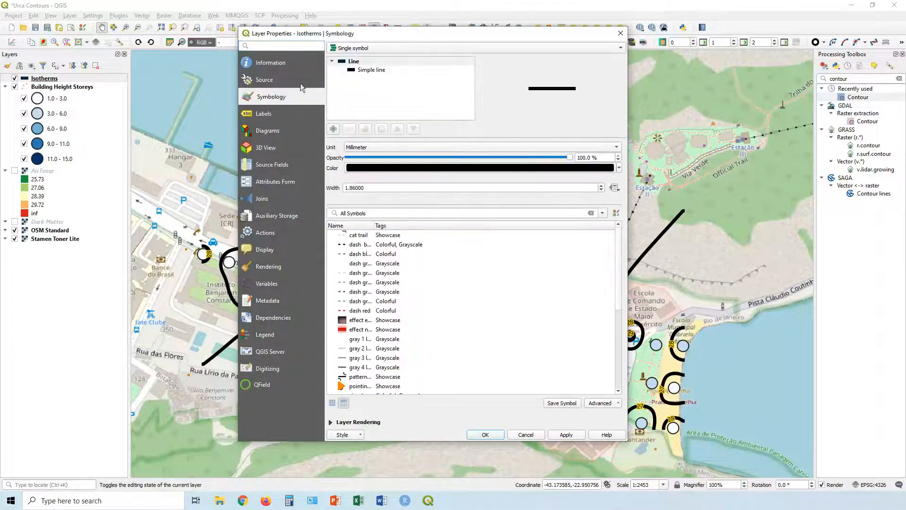
{"action": "left_click_drag", "start_coordinate": [376, 31], "coordinate": [228, 50]}
{"action": "left_click", "coordinate": [239, 67]}
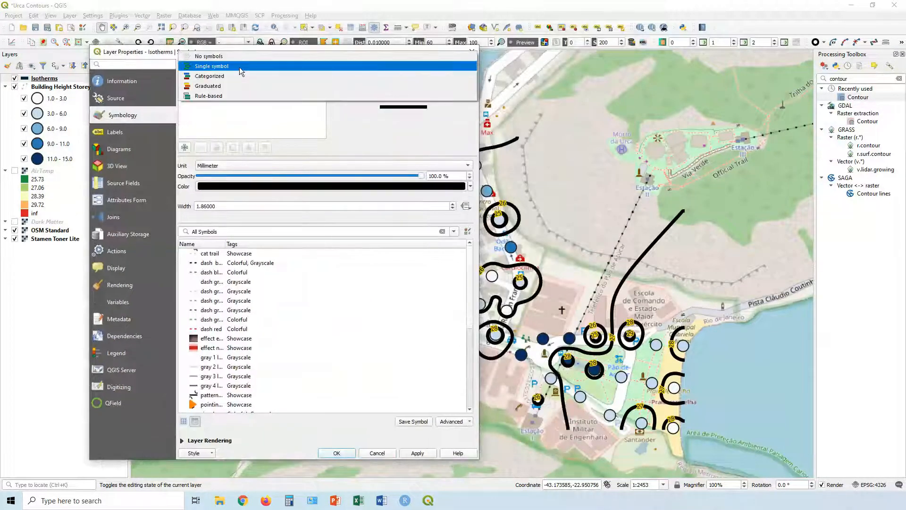
{"action": "left_click", "coordinate": [239, 76]}
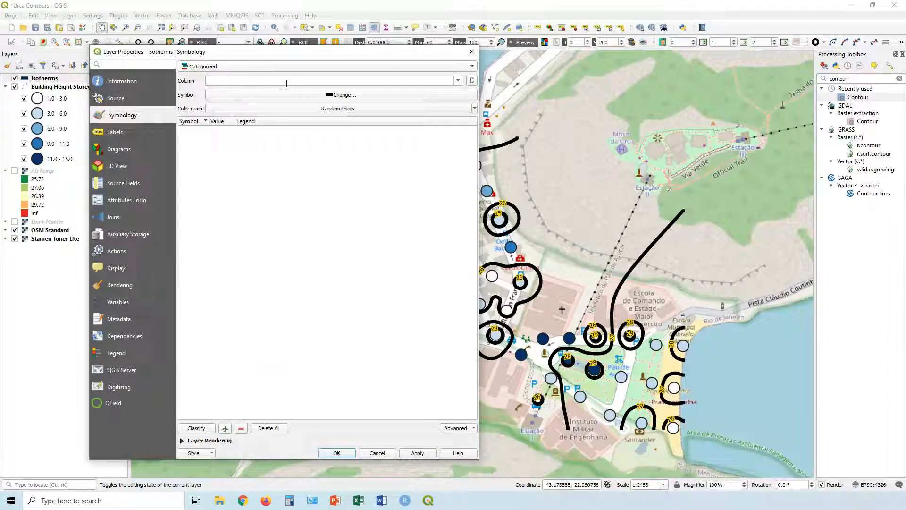
{"action": "left_click", "coordinate": [459, 81]}
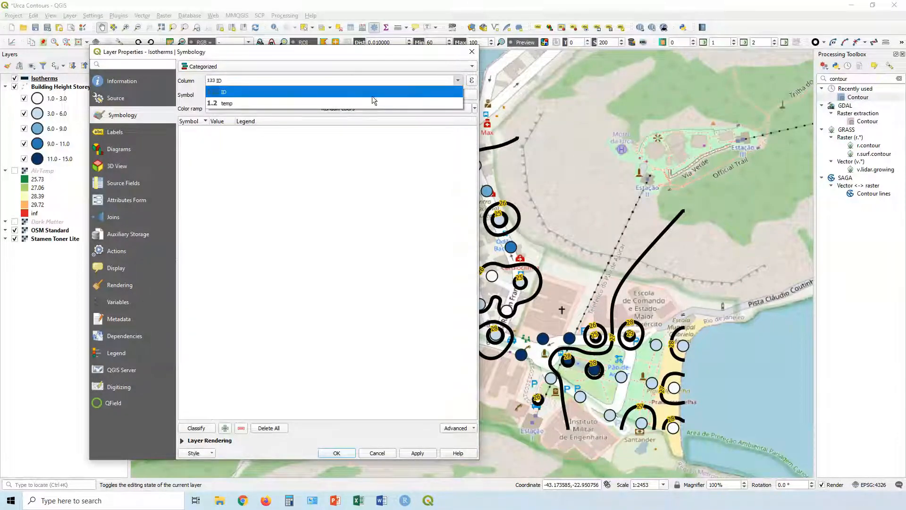
{"action": "left_click", "coordinate": [279, 101]}
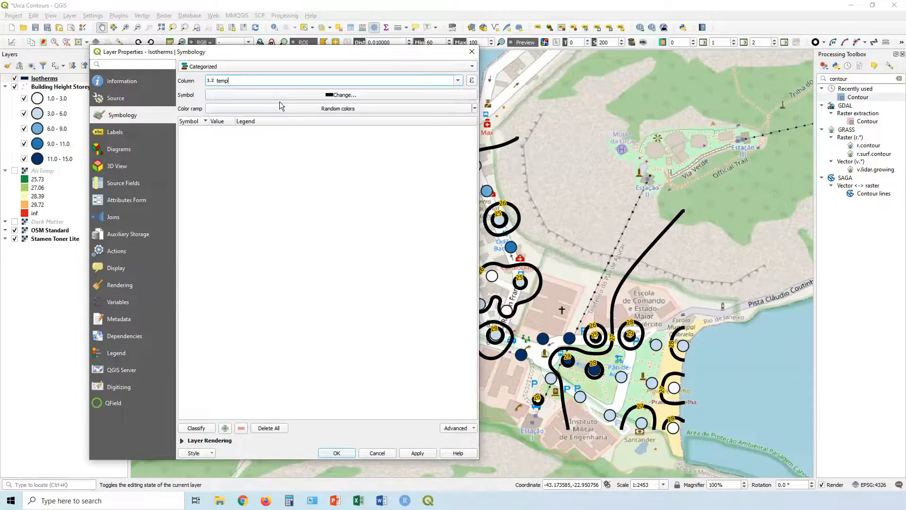
- Style the Isotherms layer with graduated colors on the temp field, classified into five equal-interval classes
{"action": "left_click", "coordinate": [336, 65]}
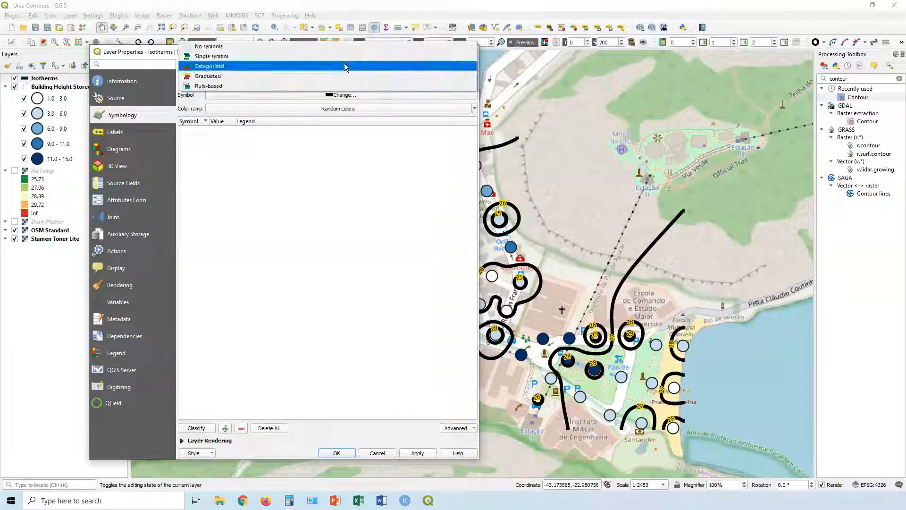
{"action": "left_click", "coordinate": [314, 76]}
{"action": "left_click", "coordinate": [459, 81]}
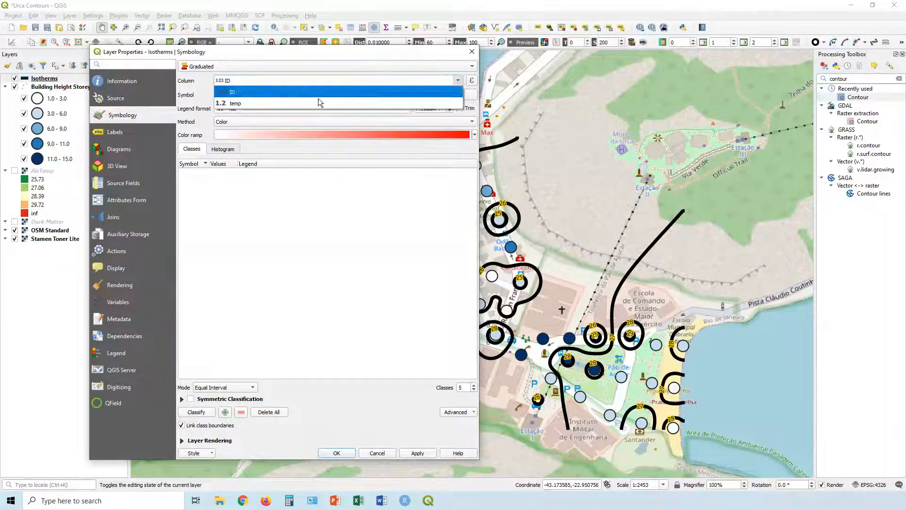
{"action": "left_click", "coordinate": [303, 101]}
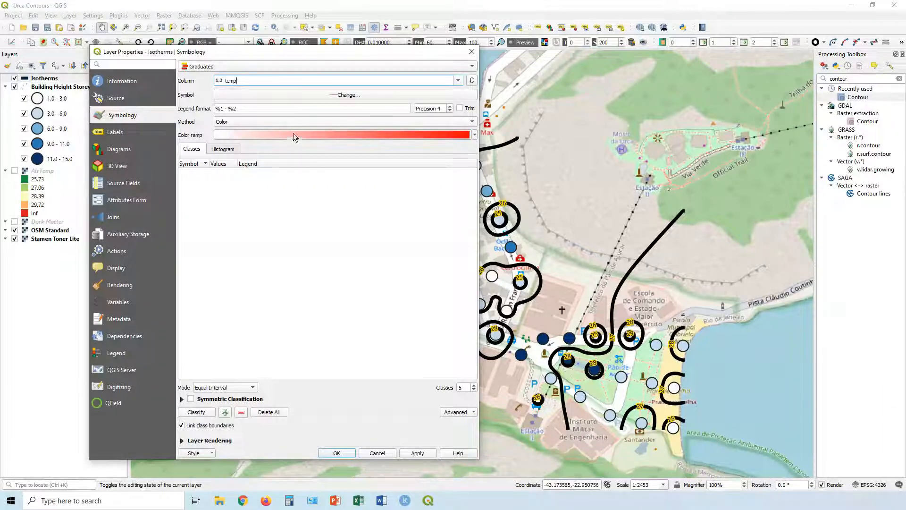
{"action": "left_click", "coordinate": [196, 412]}
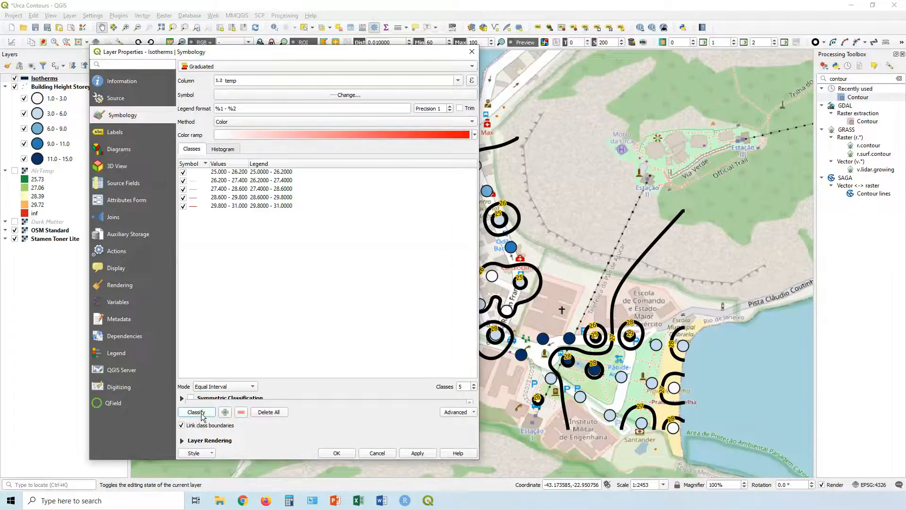
{"action": "left_click", "coordinate": [417, 453]}
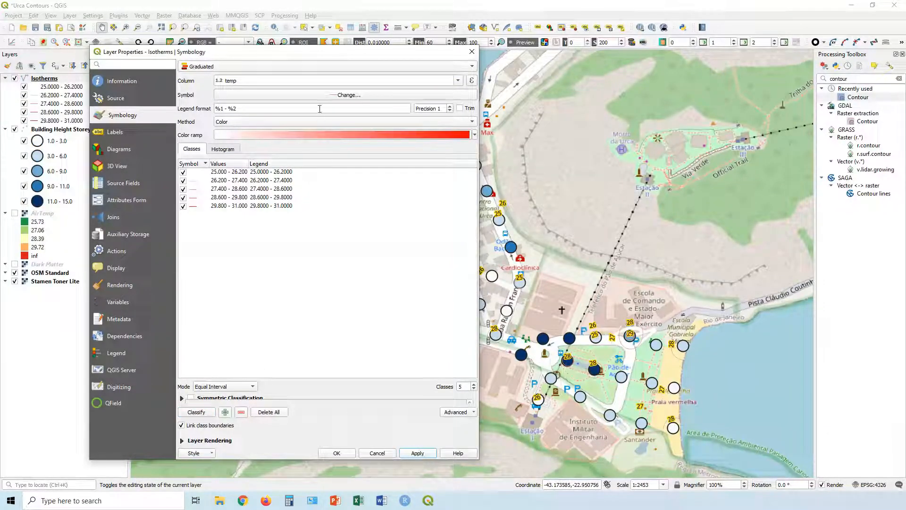
- Set the graduated isotherm symbol's line width to 2.86 mm and apply it to the map
{"action": "left_click_drag", "start_coordinate": [301, 55], "coordinate": [287, 93]}
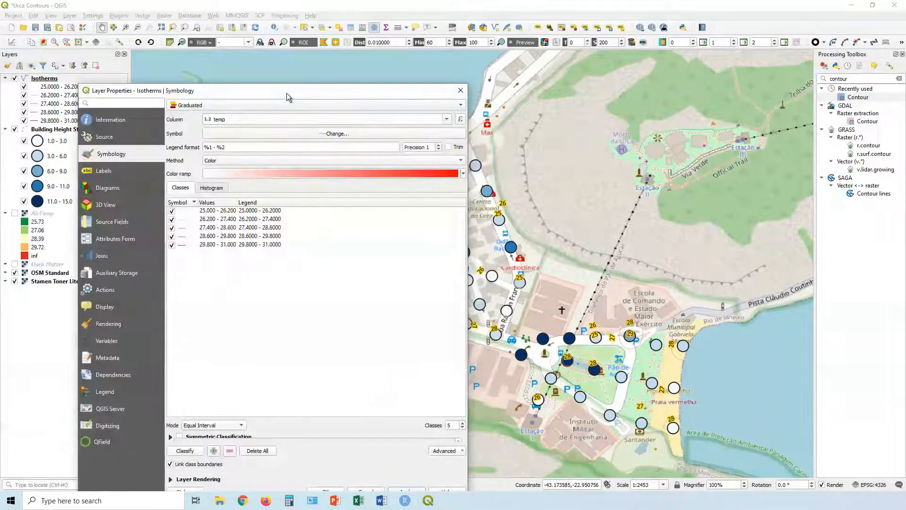
{"action": "left_click", "coordinate": [296, 134]}
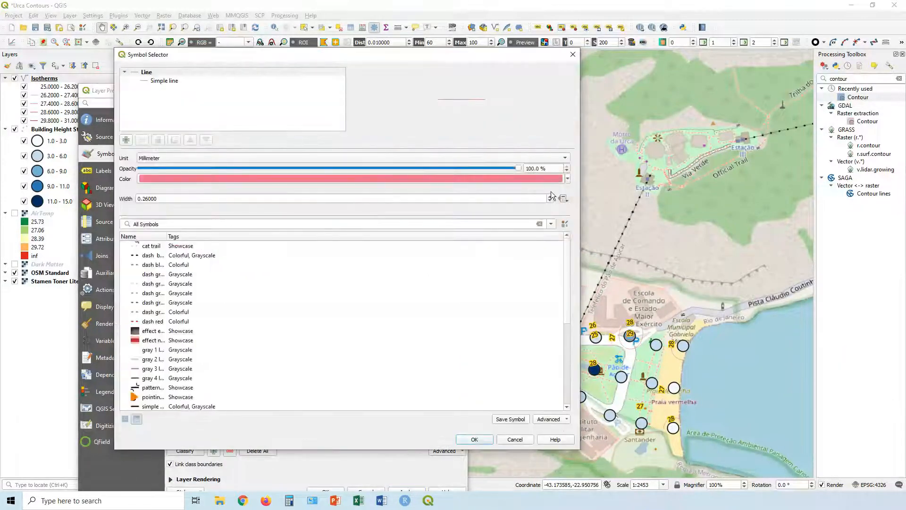
{"action": "left_click", "coordinate": [550, 197]}
{"action": "left_click", "coordinate": [550, 197]}
{"action": "left_click", "coordinate": [550, 197]}
{"action": "left_click", "coordinate": [550, 197]}
{"action": "left_click", "coordinate": [550, 197]}
{"action": "left_click", "coordinate": [550, 197]}
{"action": "left_click", "coordinate": [550, 197]}
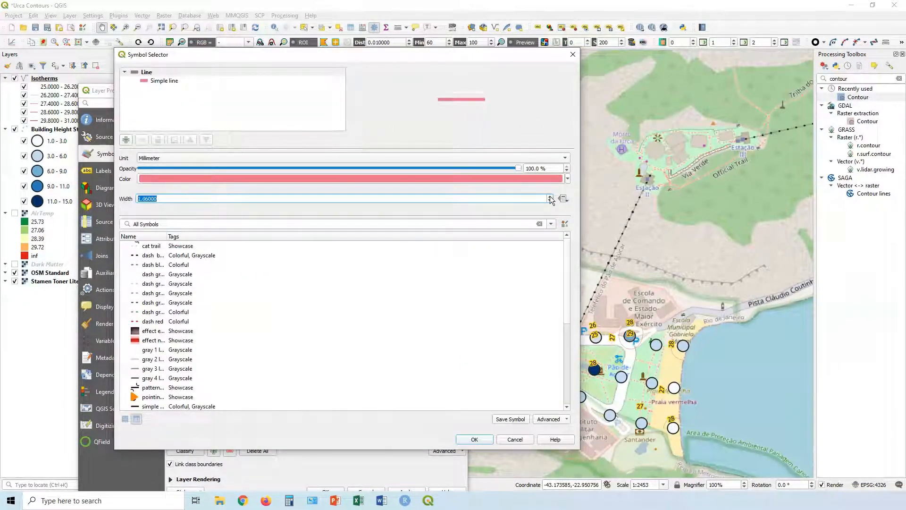
{"action": "left_click", "coordinate": [550, 197]}
{"action": "left_click", "coordinate": [550, 197]}
{"action": "left_click", "coordinate": [550, 197]}
{"action": "left_click", "coordinate": [550, 196]}
{"action": "left_click", "coordinate": [550, 197]}
{"action": "left_click", "coordinate": [550, 197]}
{"action": "left_click", "coordinate": [474, 439]}
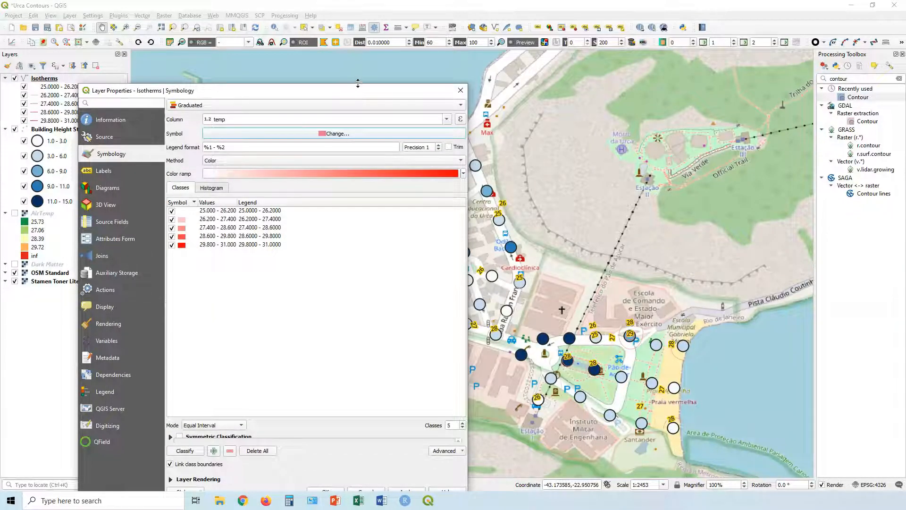
{"action": "left_click_drag", "start_coordinate": [358, 84], "coordinate": [335, 58]}
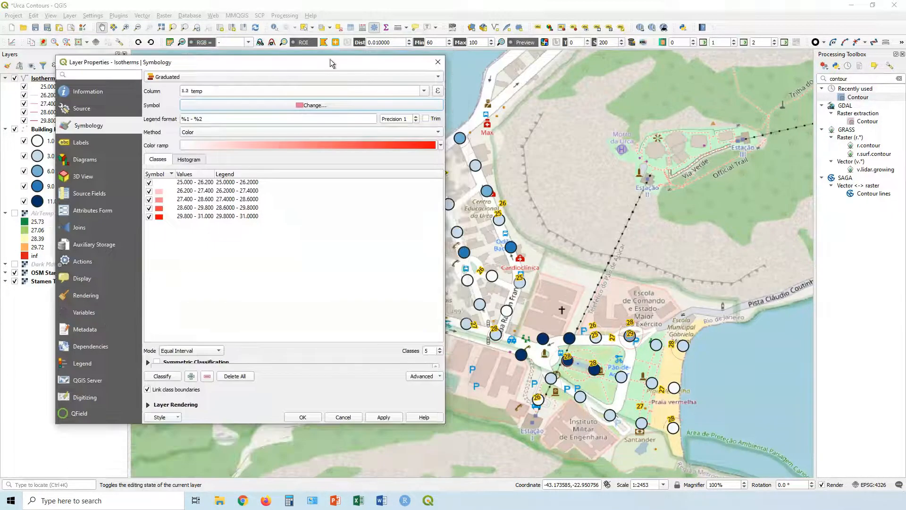
{"action": "left_click", "coordinate": [382, 417]}
{"action": "mouse_move", "coordinate": [356, 62]}
{"action": "left_mouse_down"}
{"action": "mouse_move", "coordinate": [189, 288]}
{"action": "mouse_move", "coordinate": [198, 354]}
{"action": "mouse_move", "coordinate": [158, 97]}
{"action": "mouse_move", "coordinate": [94, 109]}
{"action": "mouse_move", "coordinate": [206, 74]}
{"action": "mouse_move", "coordinate": [280, 75]}
{"action": "mouse_move", "coordinate": [262, 400]}
{"action": "mouse_move", "coordinate": [269, 64]}
{"action": "mouse_move", "coordinate": [319, 211]}
{"action": "mouse_move", "coordinate": [409, 339]}
{"action": "mouse_move", "coordinate": [389, 290]}
{"action": "mouse_move", "coordinate": [385, 410]}
{"action": "left_mouse_up"}
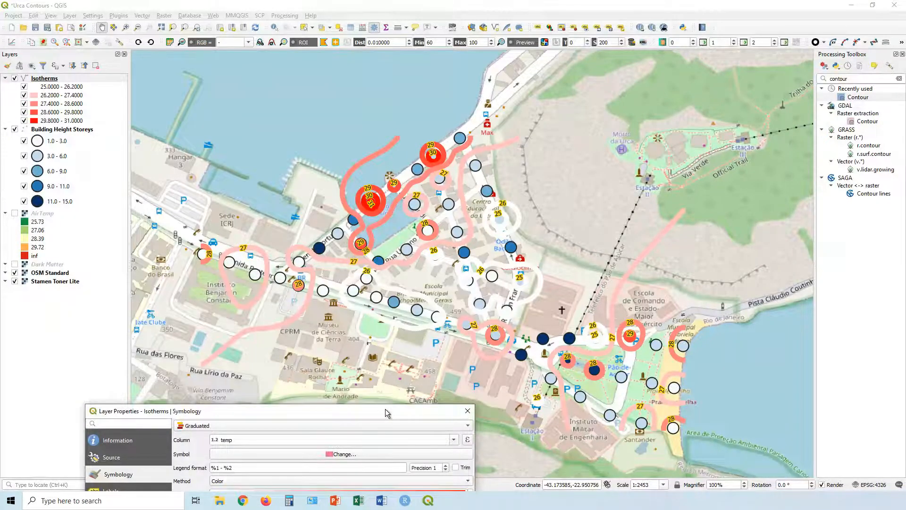
- Change the isotherms' graduated color ramp to the yellow-orange-red ramp and apply it
{"action": "left_click_drag", "start_coordinate": [387, 413], "coordinate": [306, 27]}
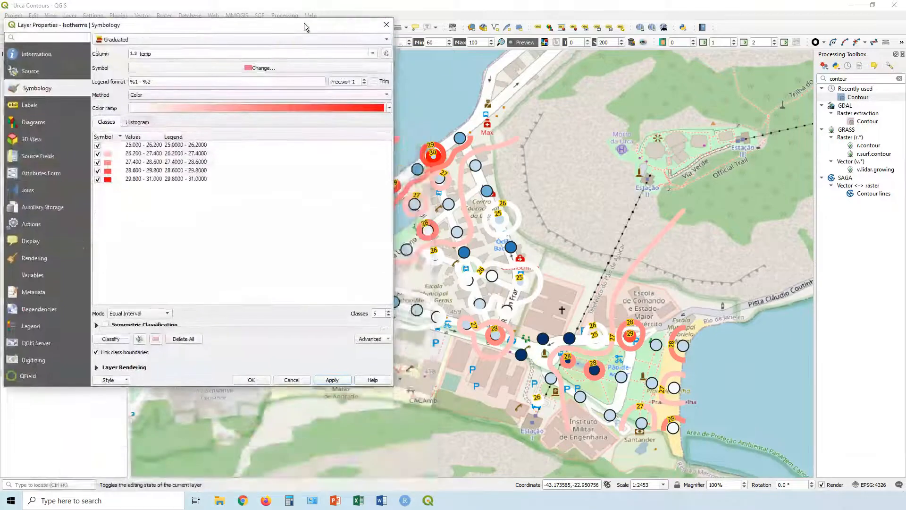
{"action": "left_click", "coordinate": [389, 108]}
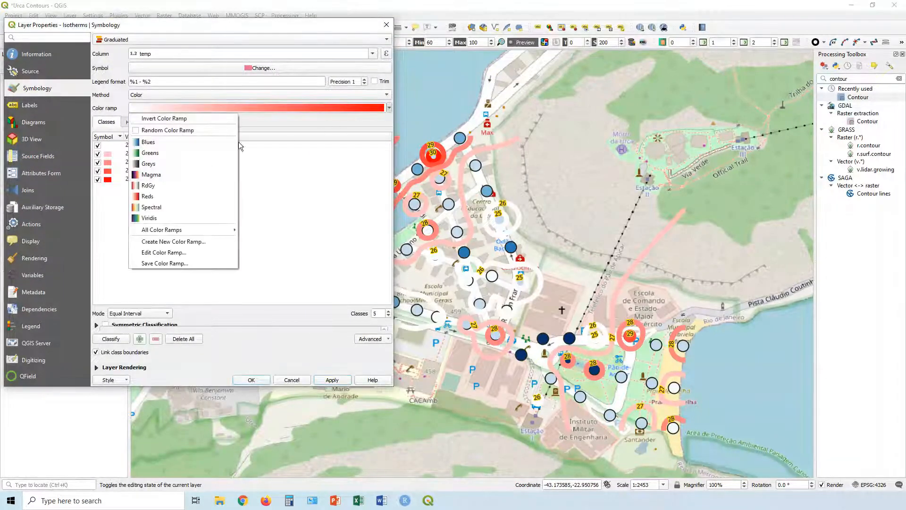
{"action": "mouse_move", "coordinate": [194, 230]}
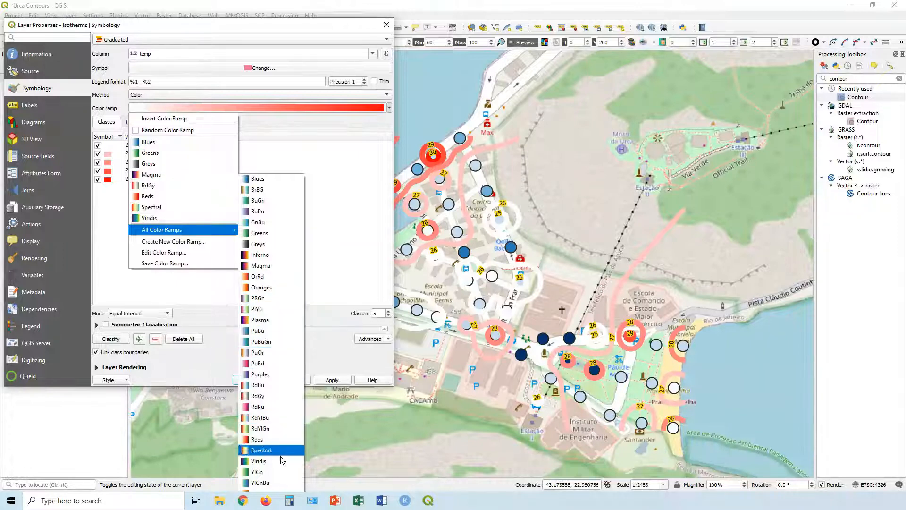
{"action": "left_click", "coordinate": [271, 485]}
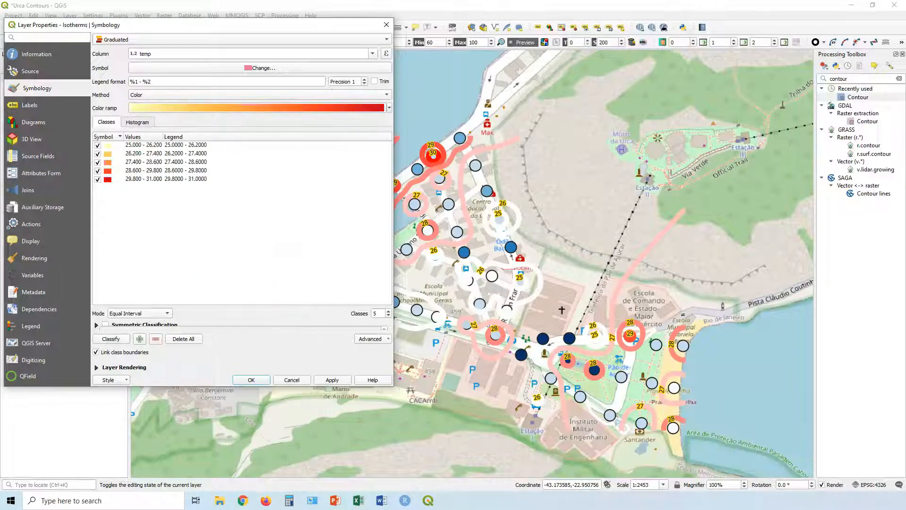
{"action": "left_click", "coordinate": [337, 381]}
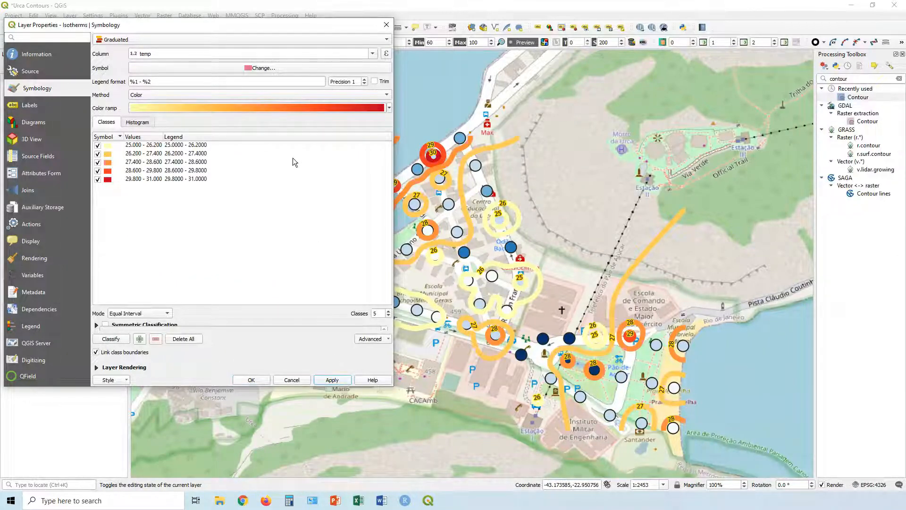
- Reduce the graduated isotherm symbol's line width to 2.26 mm, apply it to the map and close the layer properties
{"action": "left_click", "coordinate": [255, 68]}
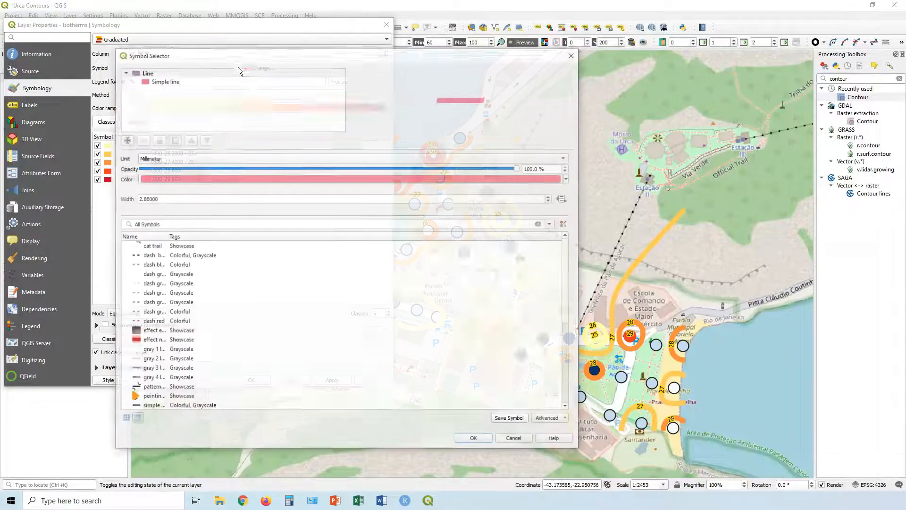
{"action": "left_click", "coordinate": [550, 201]}
{"action": "left_click", "coordinate": [551, 201]}
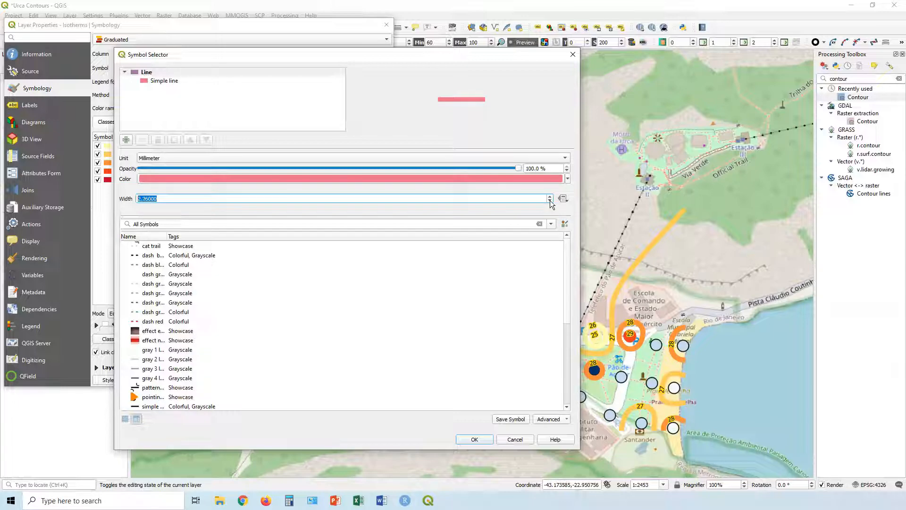
{"action": "left_click", "coordinate": [474, 439]}
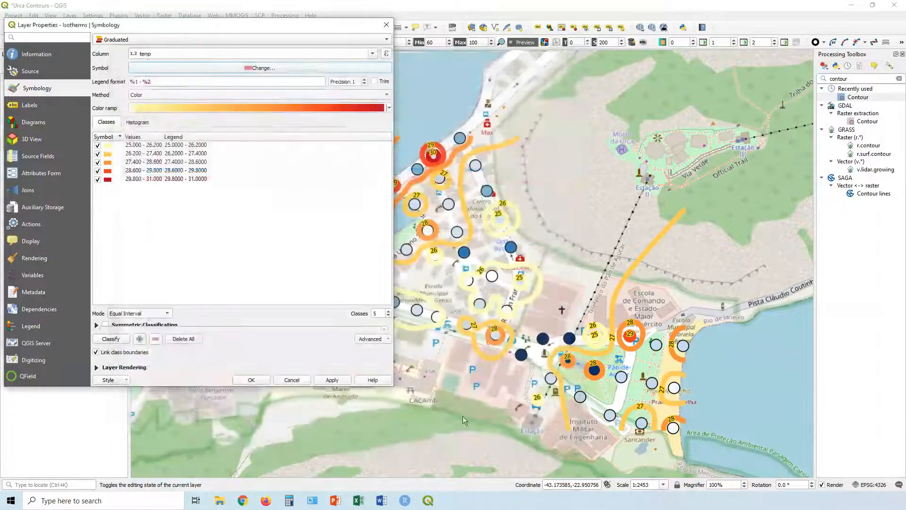
{"action": "left_click", "coordinate": [331, 380]}
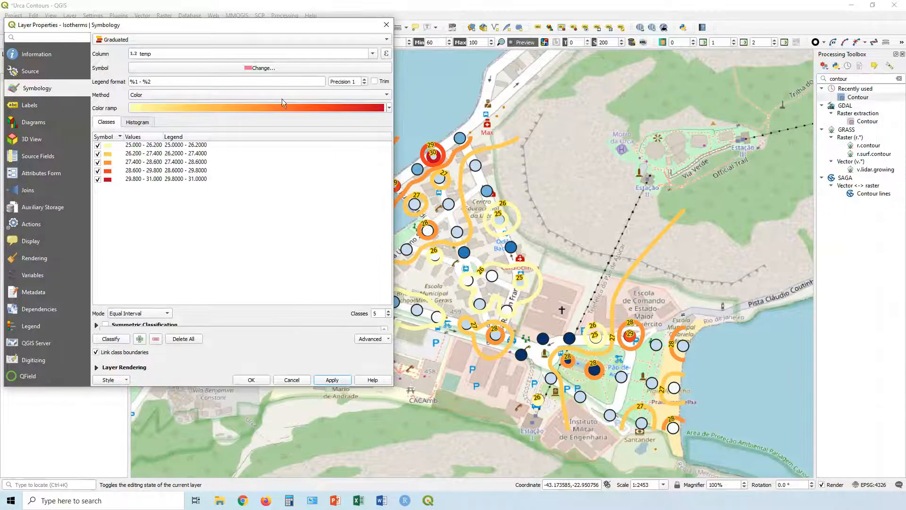
{"action": "left_click_drag", "start_coordinate": [276, 29], "coordinate": [530, 52]}
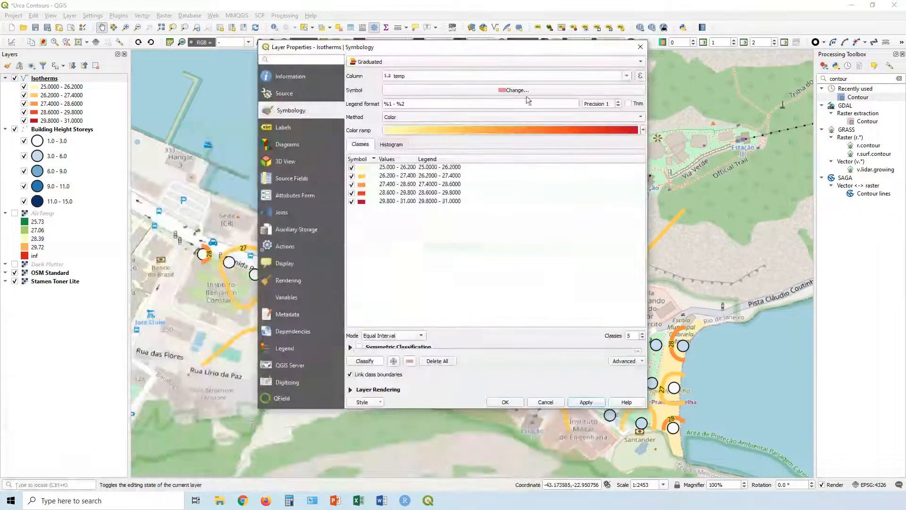
{"action": "left_click", "coordinate": [505, 402]}
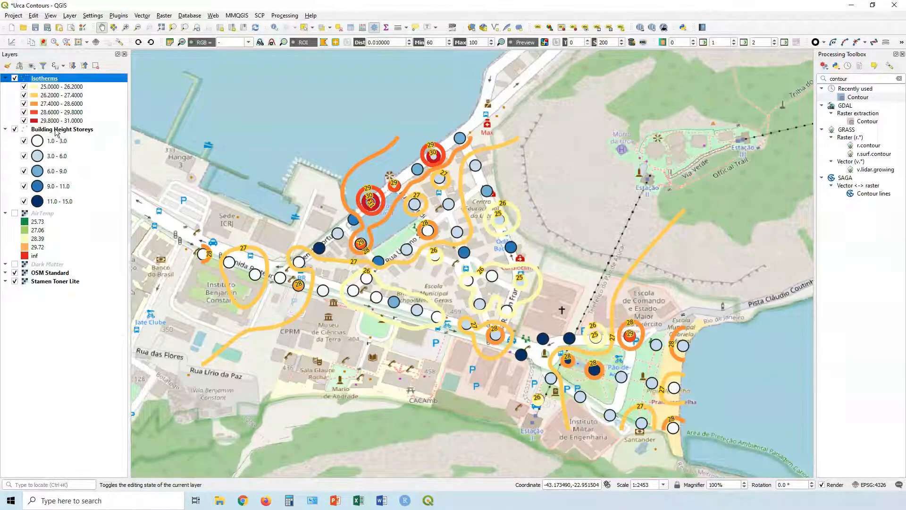
- Move the Building Height Storeys layer above Isotherms and turn on the Dark Matter basemap
{"action": "left_click_drag", "start_coordinate": [55, 132], "coordinate": [55, 77]}
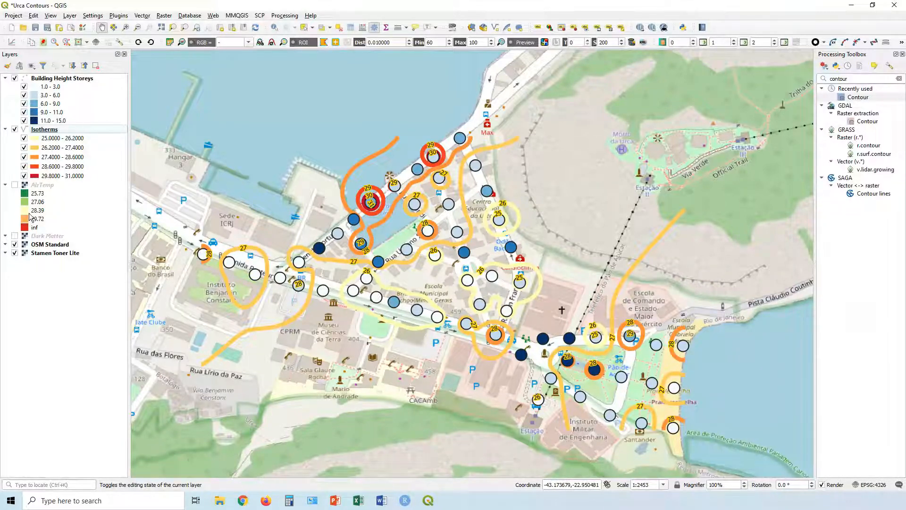
{"action": "left_click", "coordinate": [15, 236]}
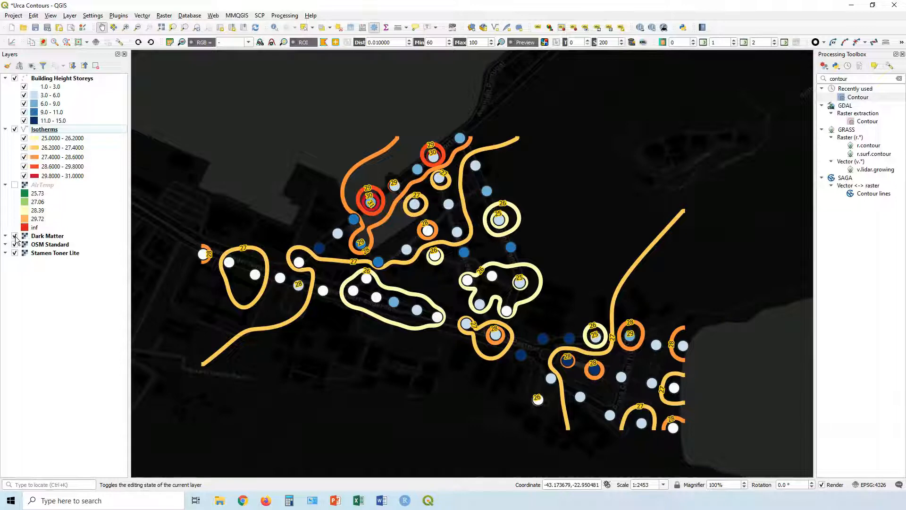
- Hide the OSM Standard and Dark Matter basemaps to view the data over Stamen Toner Lite, and turn both back on
{"action": "left_click", "coordinate": [15, 245]}
{"action": "left_click", "coordinate": [14, 236]}
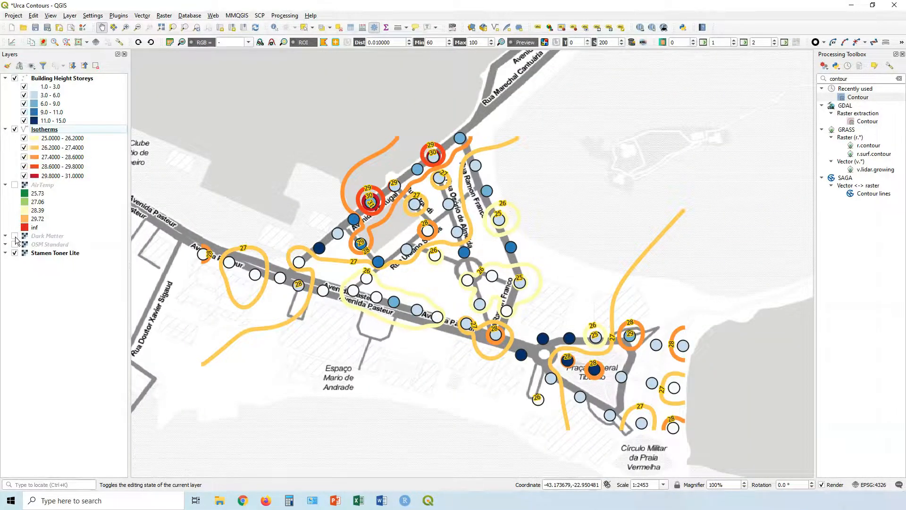
{"action": "left_click", "coordinate": [15, 236]}
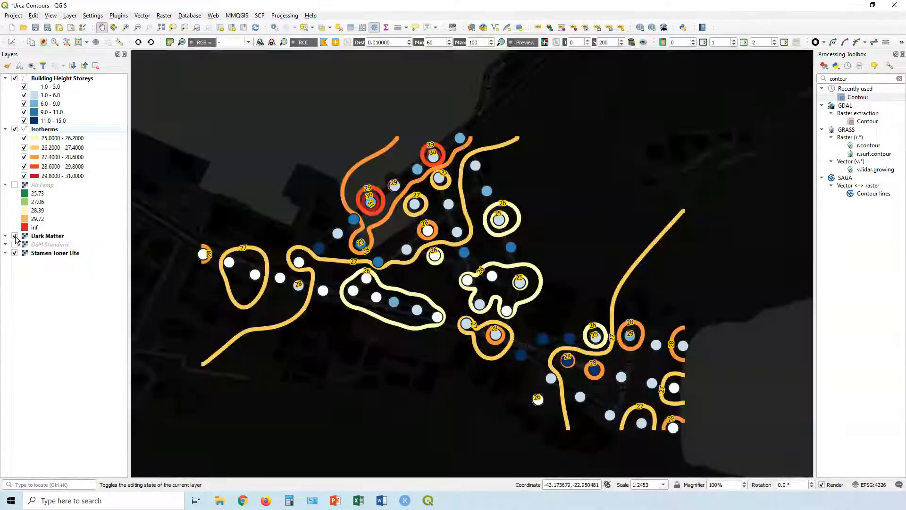
{"action": "left_click", "coordinate": [15, 245]}
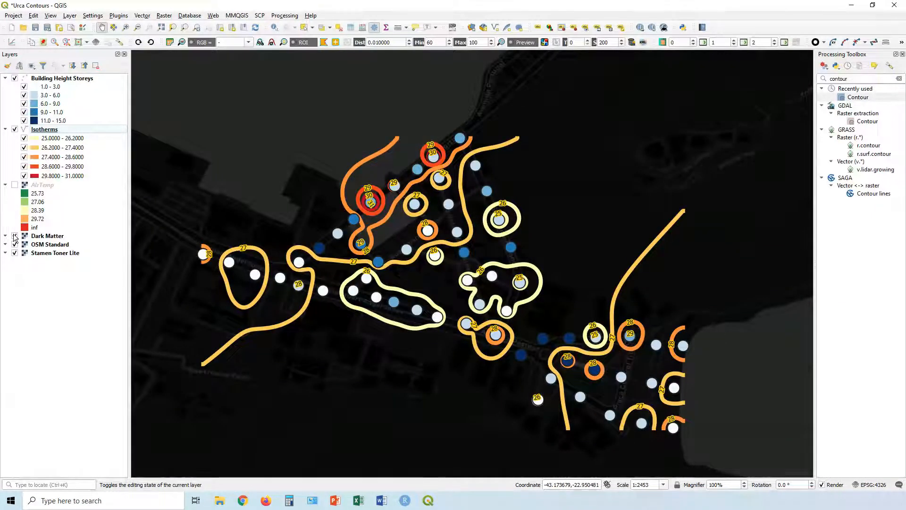